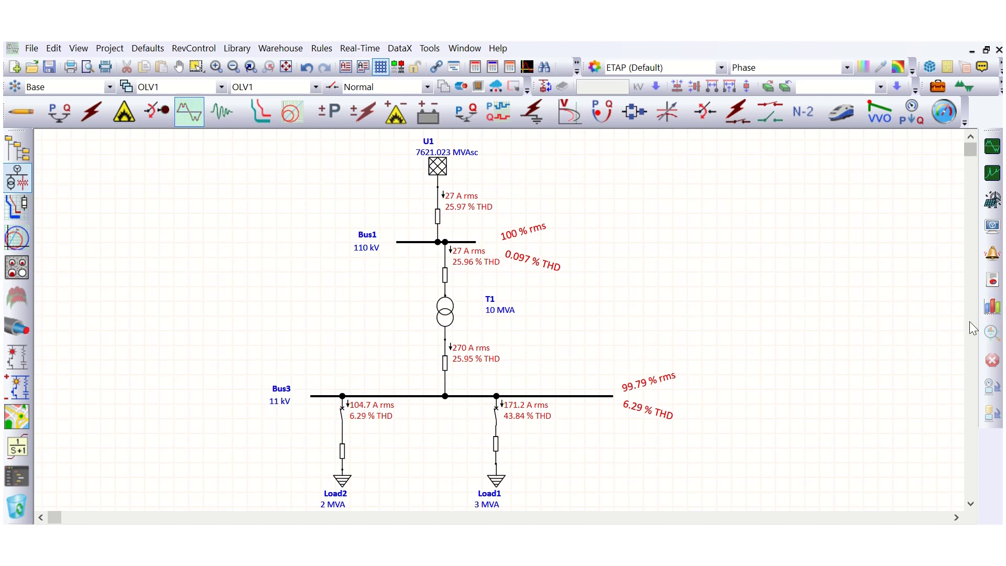
- Plot the harmonic load flow voltage waveform and spectrum for Bus3, examine them, and close the plots
left_click(992, 307)
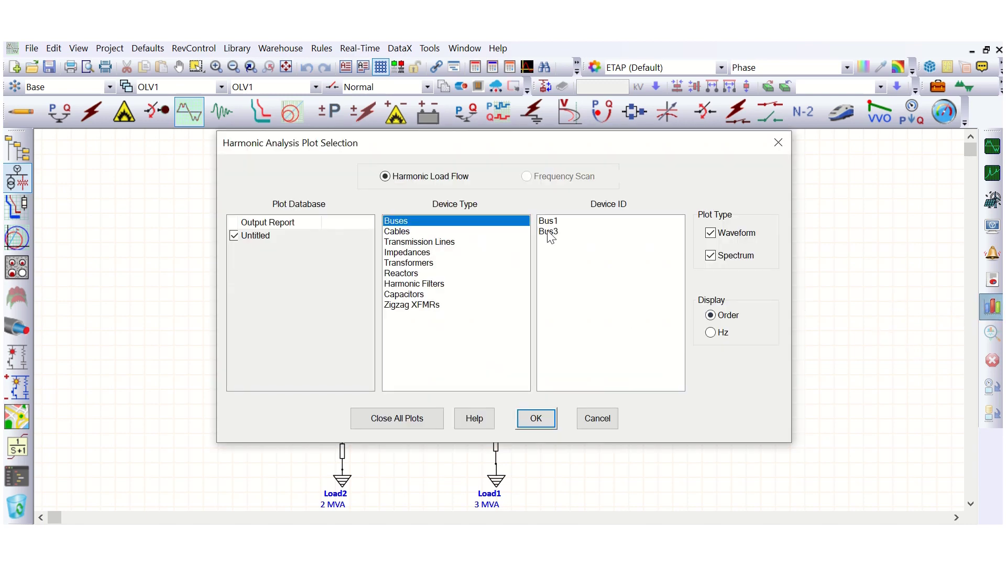
left_click(549, 232)
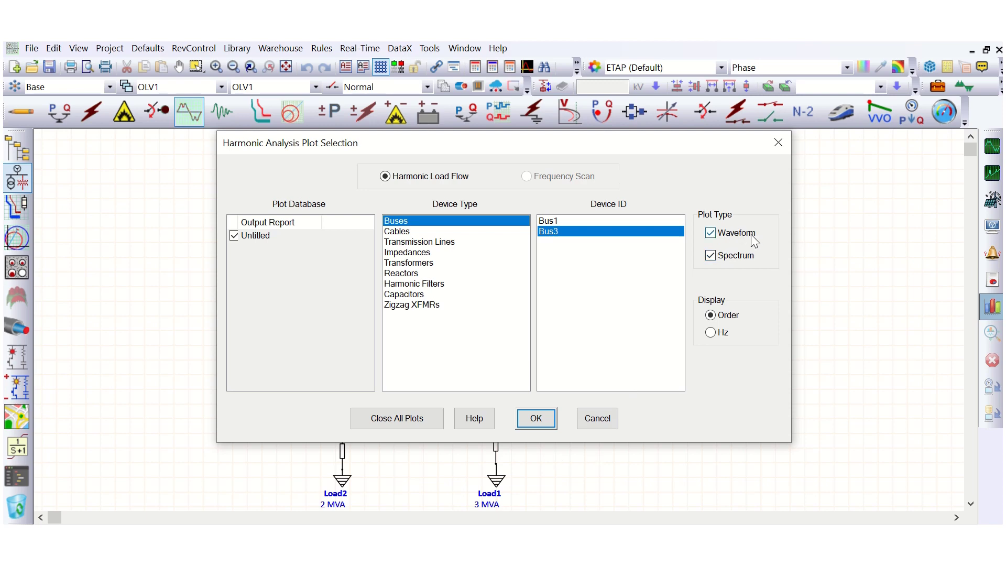
left_click(538, 419)
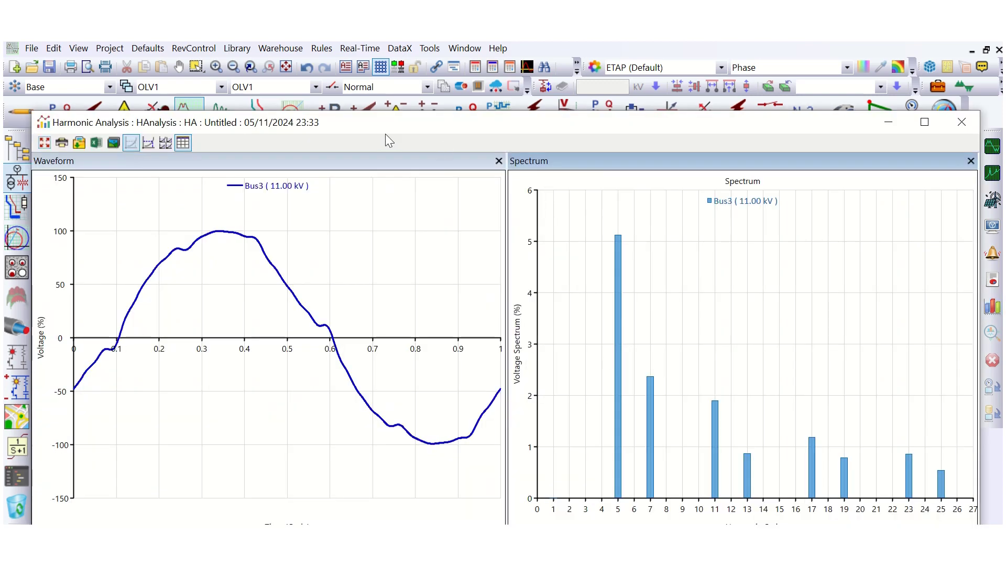
left_click(963, 123)
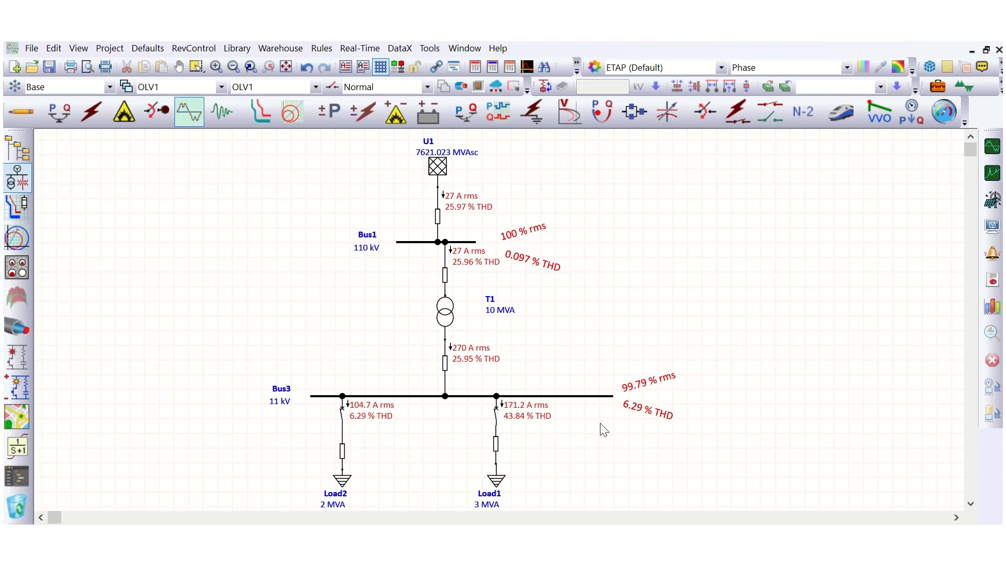
- Check Bus3's voltage THD against the IEEE 519 distortion limits image in the photo viewer, then return to ETAP
left_click(639, 412)
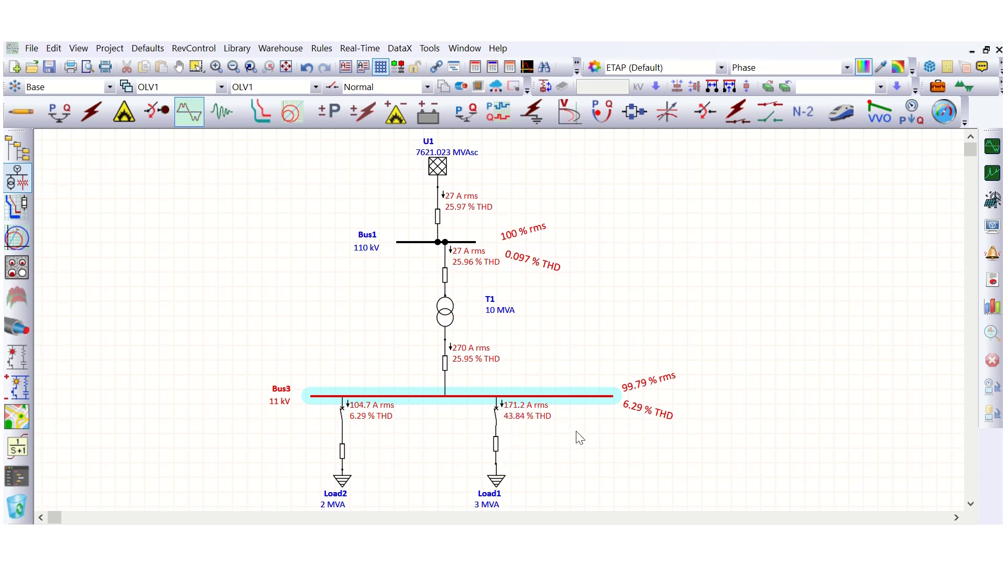
left_click(583, 456)
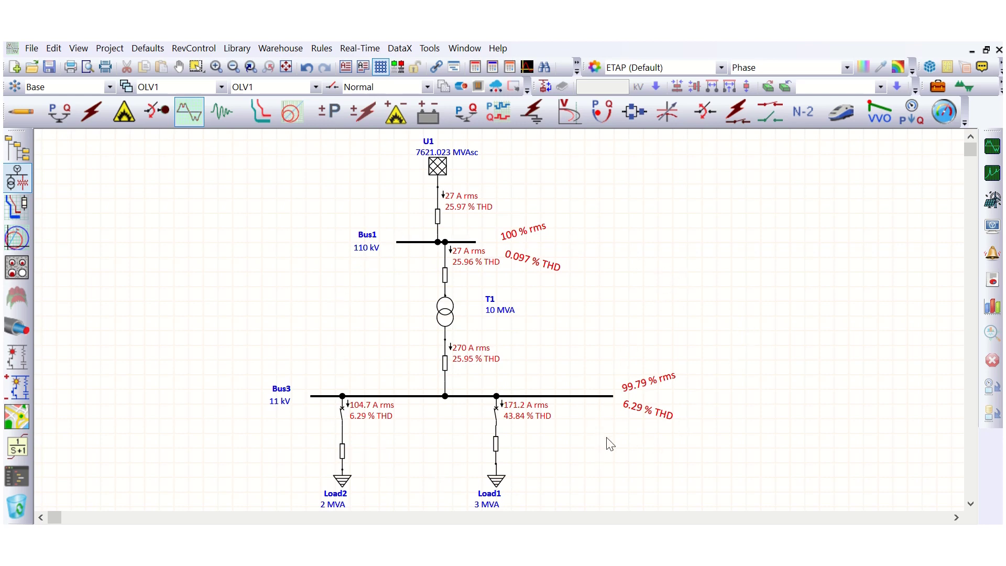
key("alt+Tab")
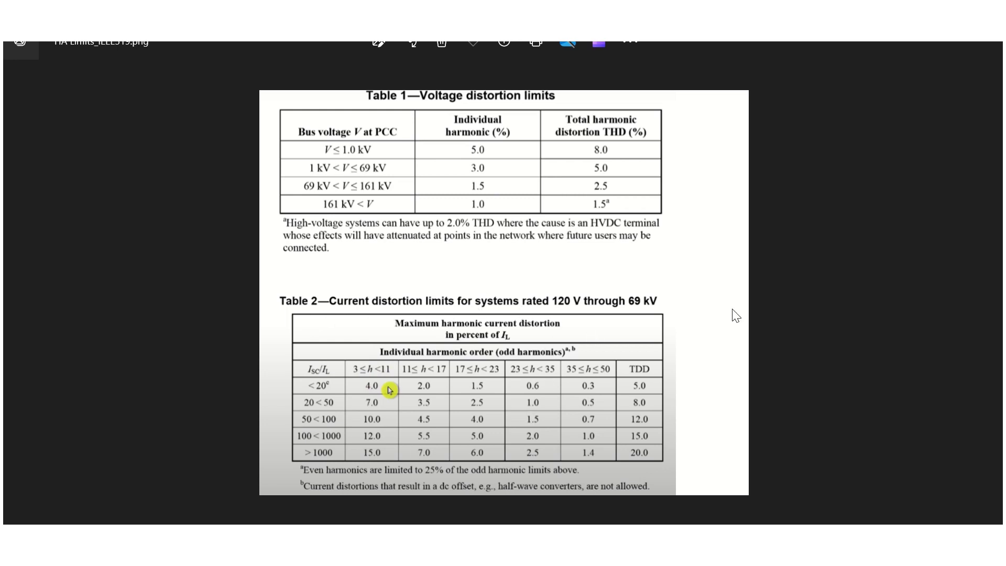
left_click(912, 47)
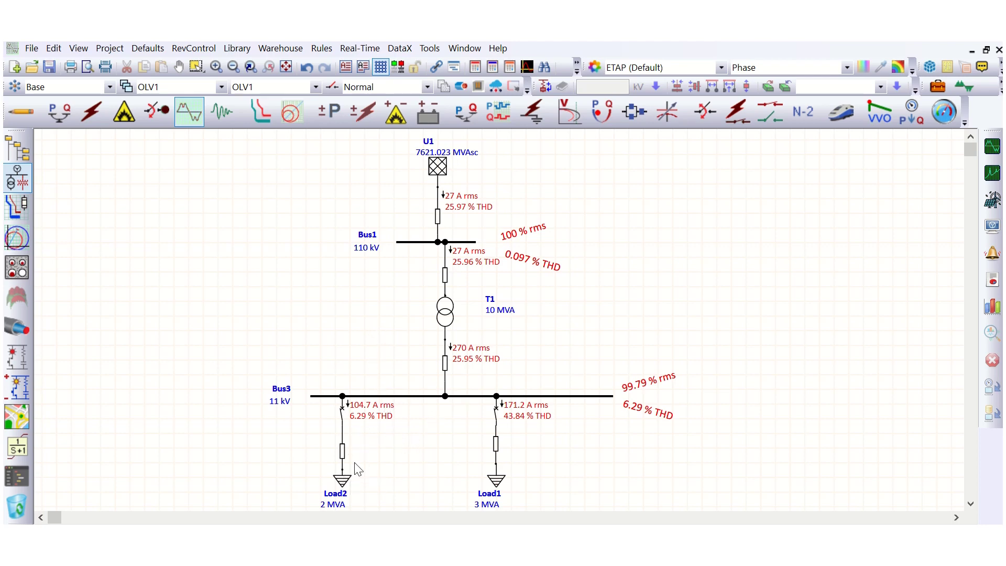
- Check Load2's harmonic library data in its static load properties
double_click(343, 480)
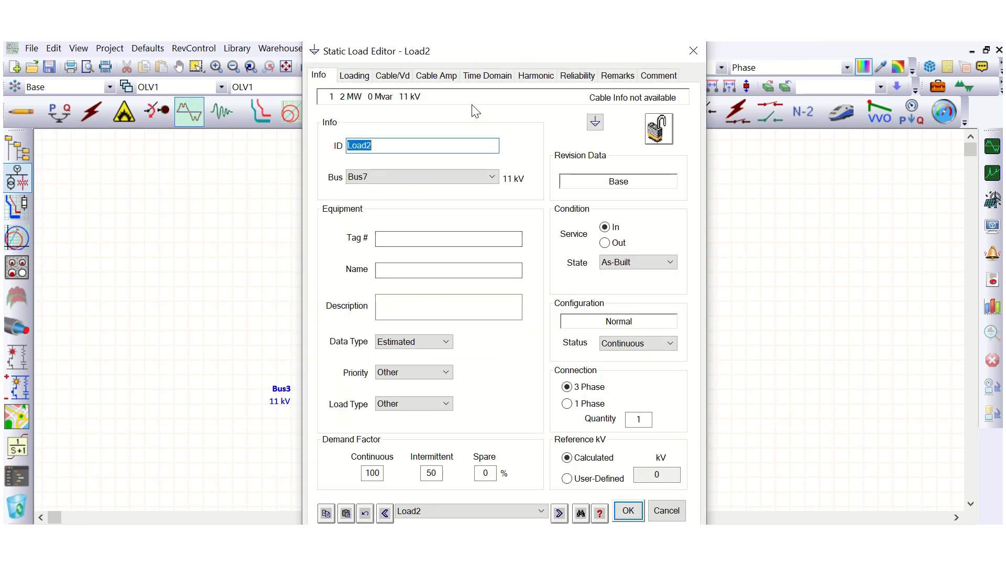
left_click(542, 80)
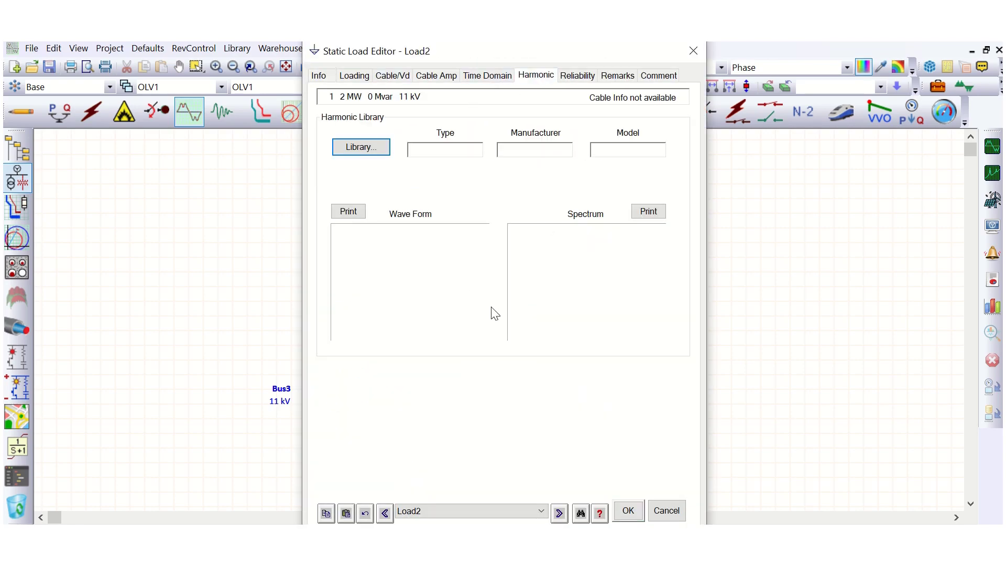
left_click(628, 511)
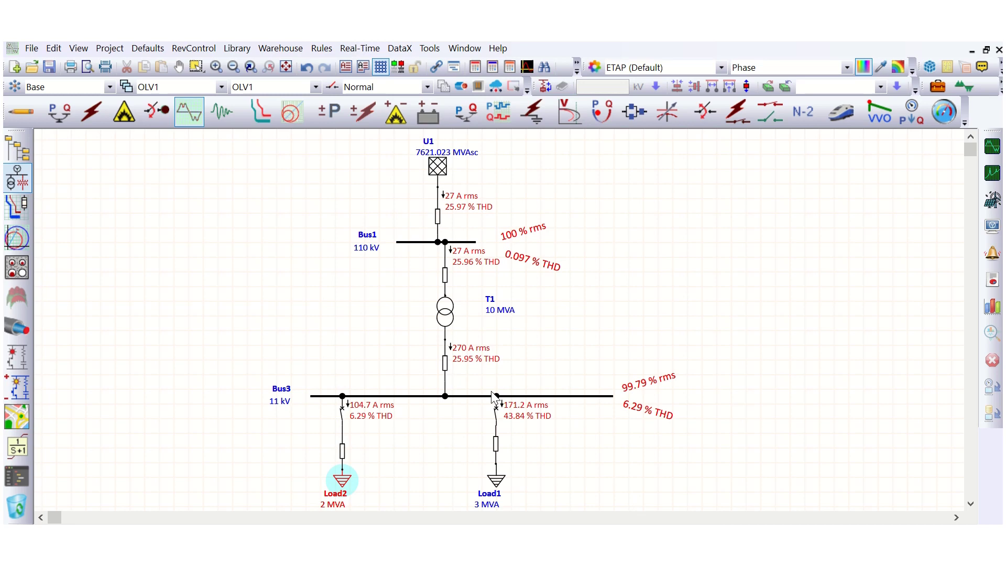
- Open circuit breaker CB2 to disconnect Load2 from Bus3
left_click(345, 415)
right_click(346, 415)
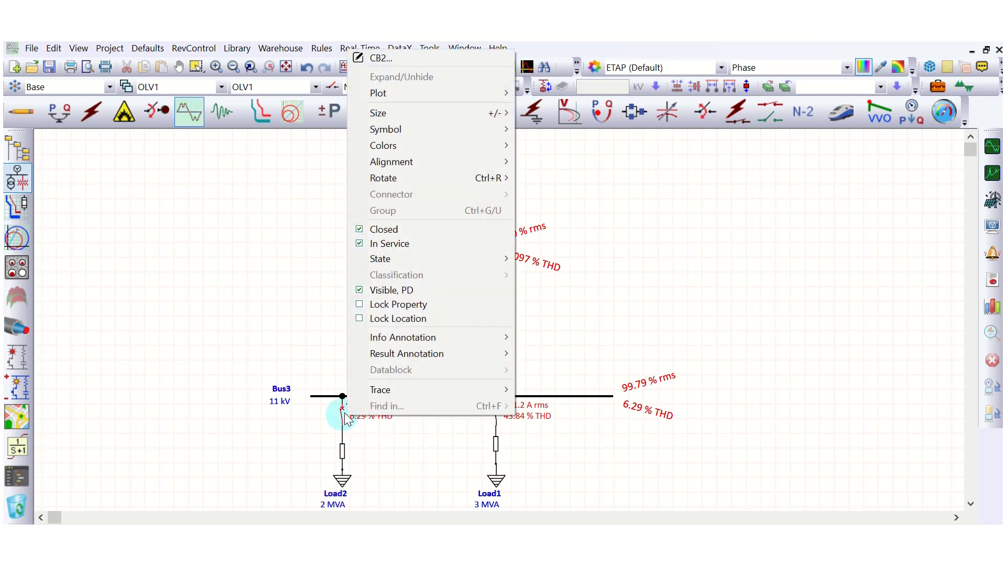
left_click(398, 229)
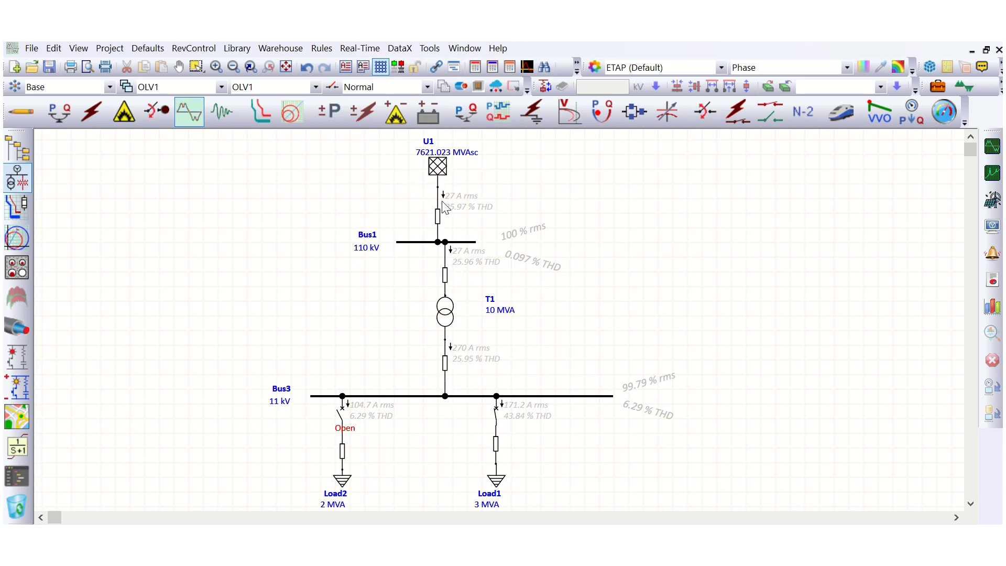
- Review the remaining circuit from U1 through T1 to Load1, and inspect Load1's harmonic source, keeping ABB ACS600 6P
left_click(437, 169)
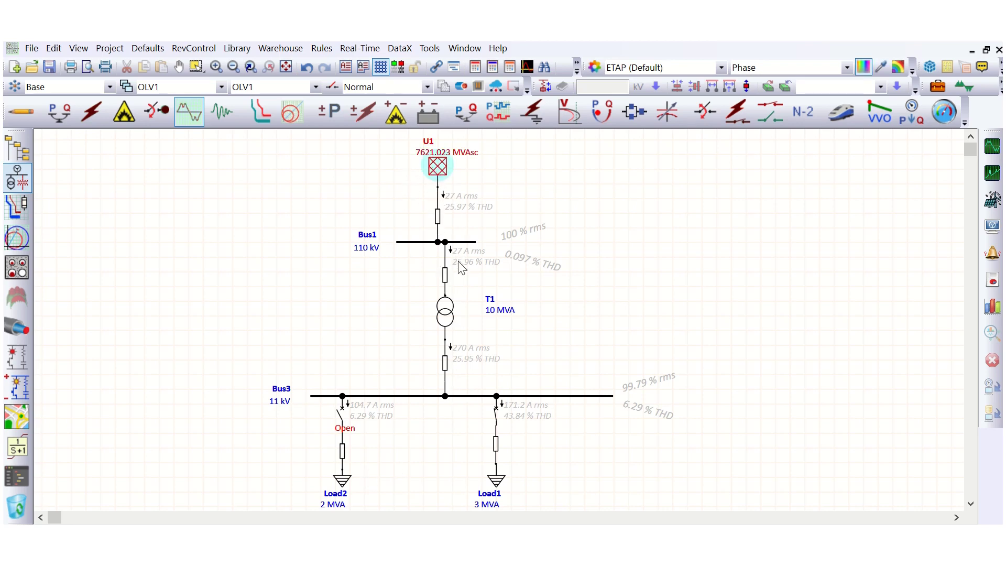
left_click(450, 320)
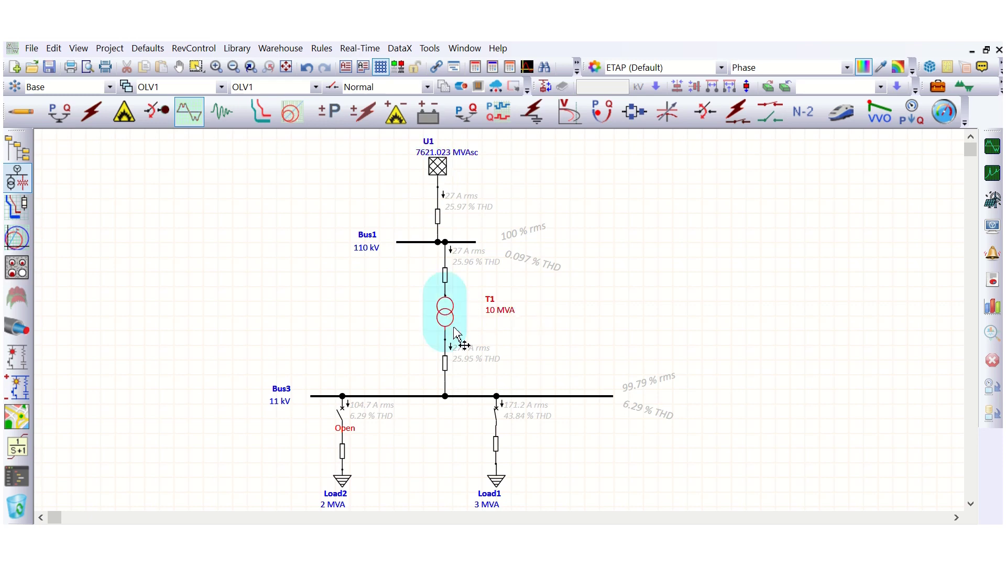
left_click(501, 483)
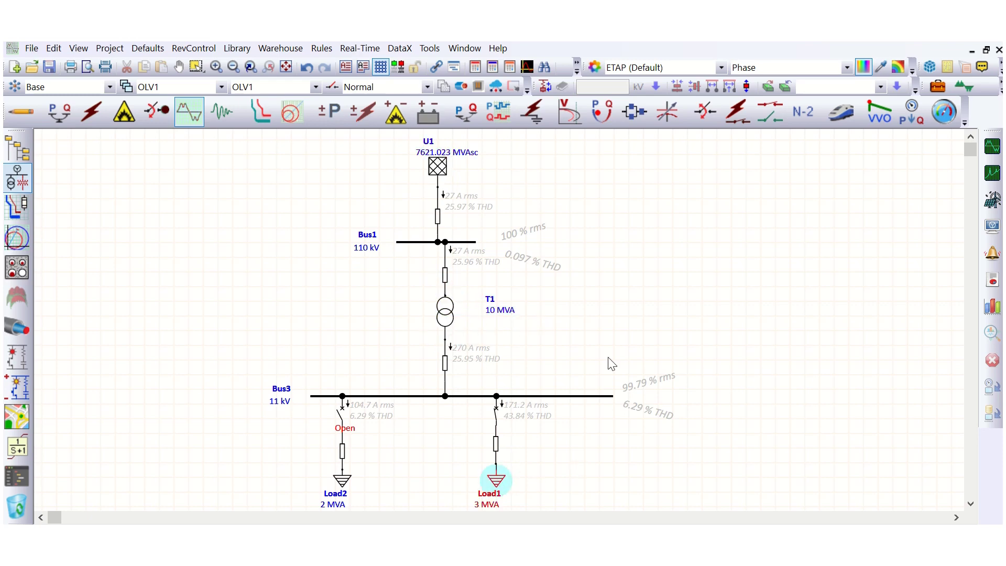
double_click(501, 485)
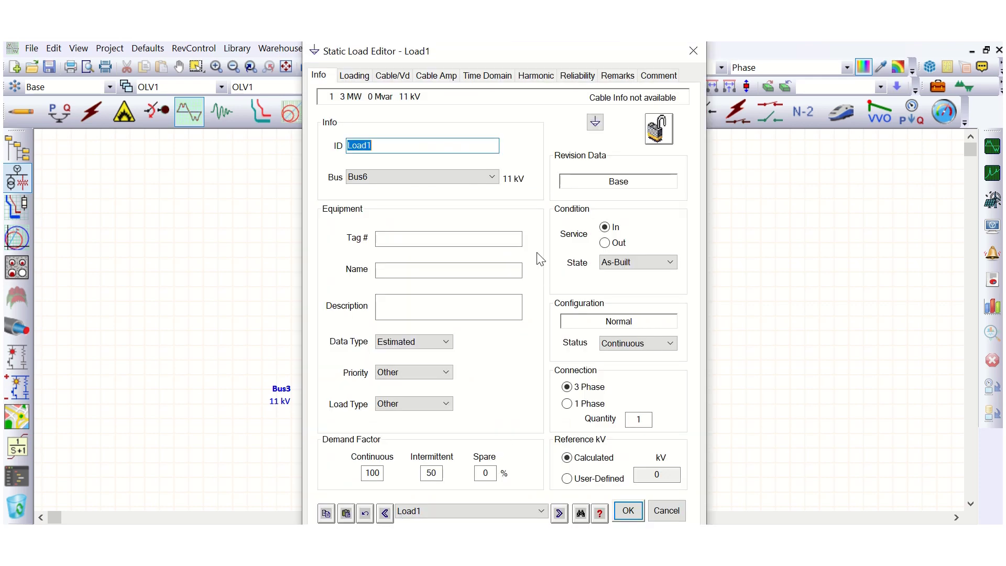
left_click(537, 77)
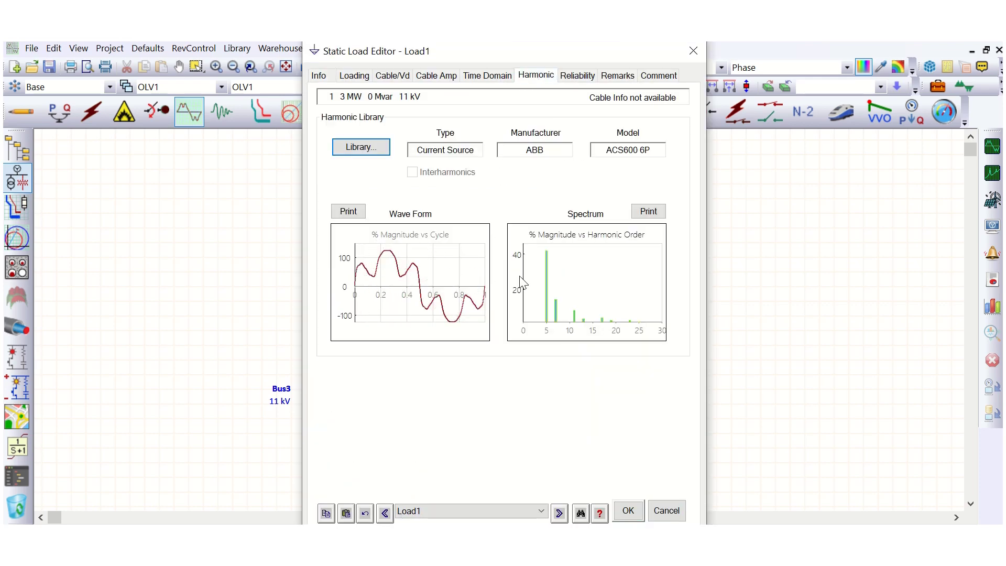
left_click(362, 150)
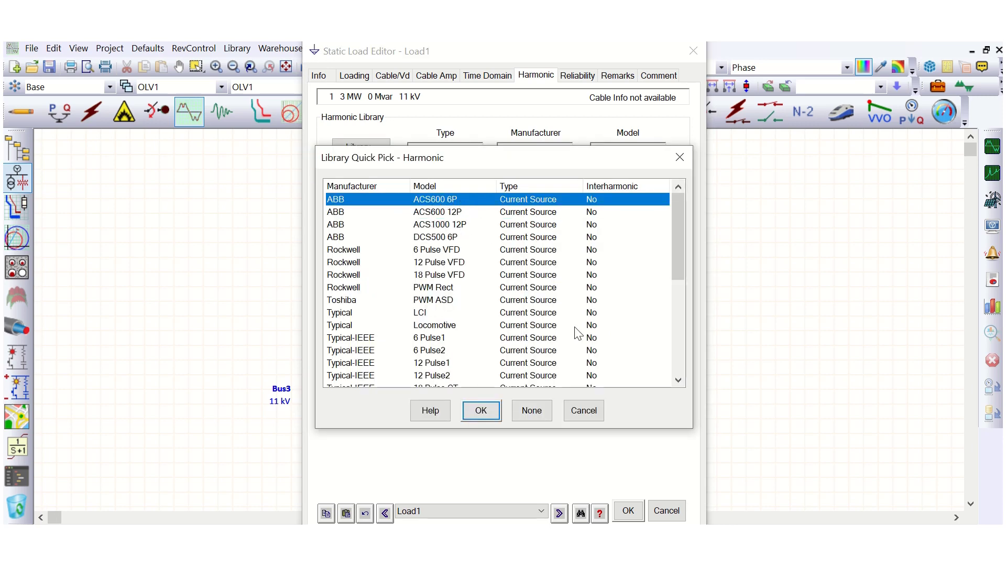
left_click(484, 412)
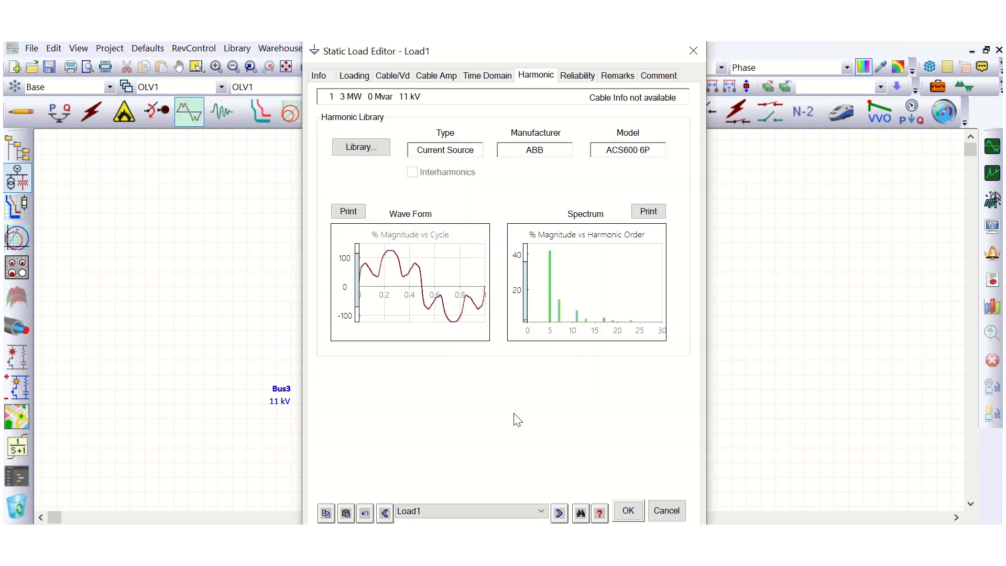
left_click(630, 512)
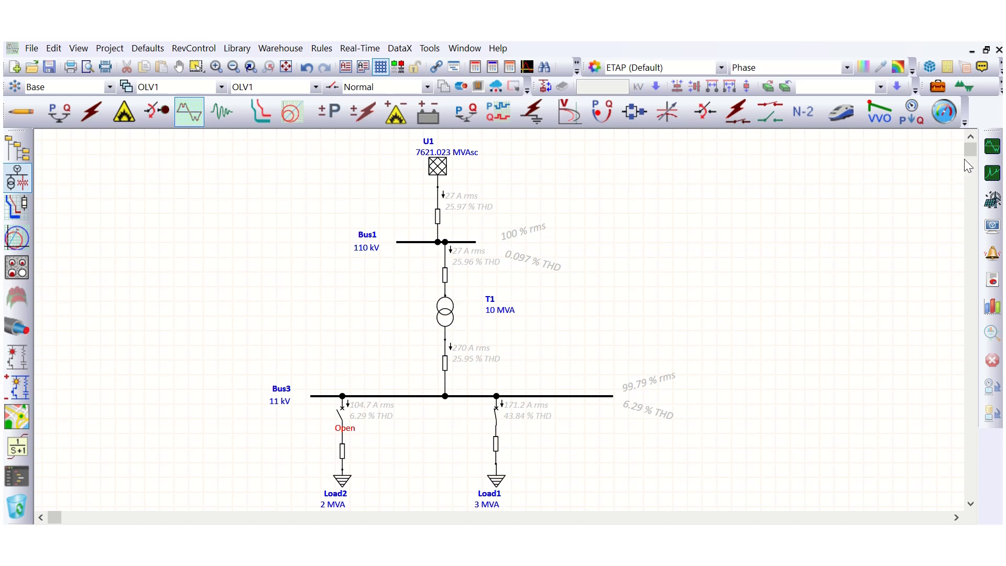
- Run the harmonic load flow with Load2 disconnected and compare Bus3's THD with the IEEE 519 limits image
left_click(992, 147)
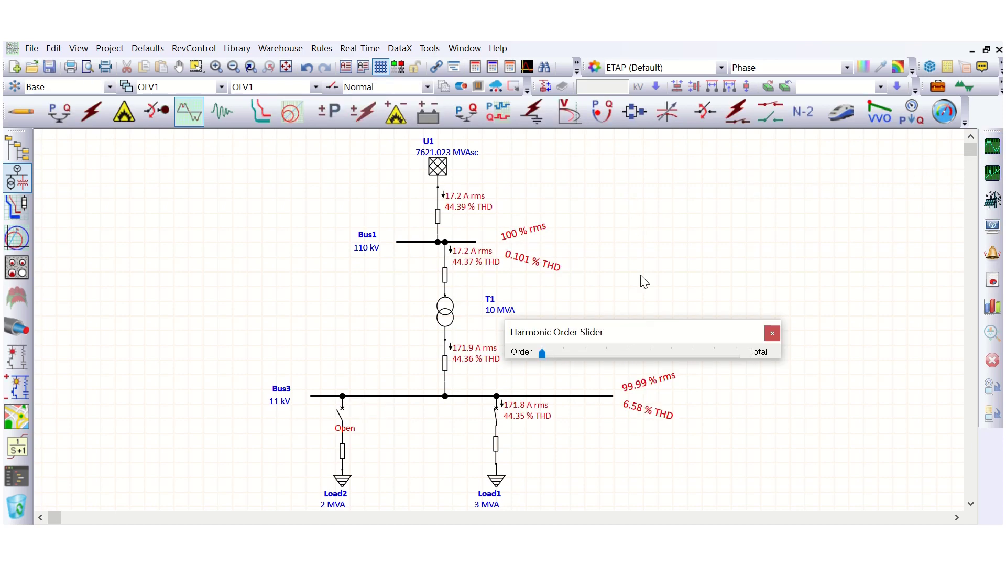
left_click_drag(618, 332, 740, 272)
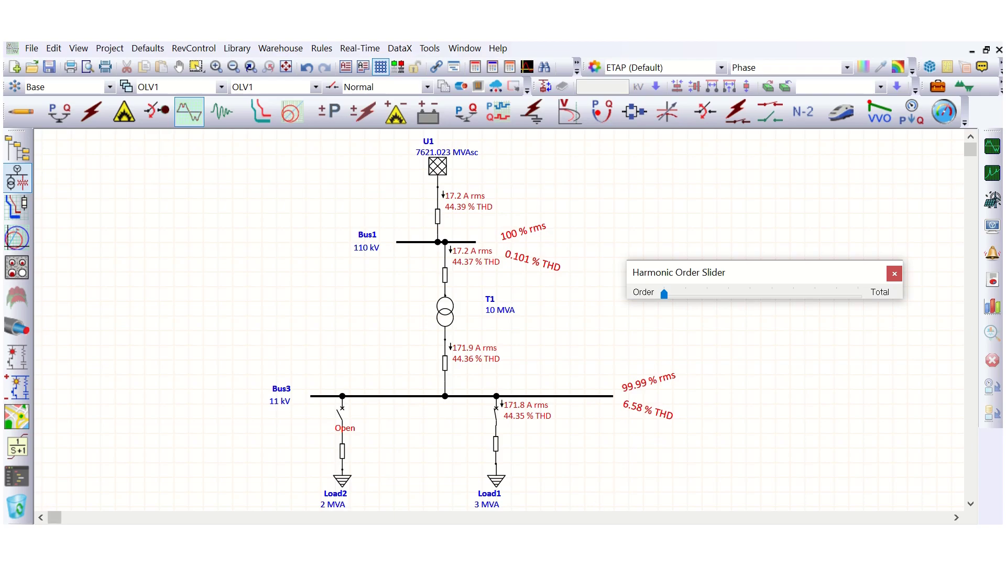
key("alt+Tab")
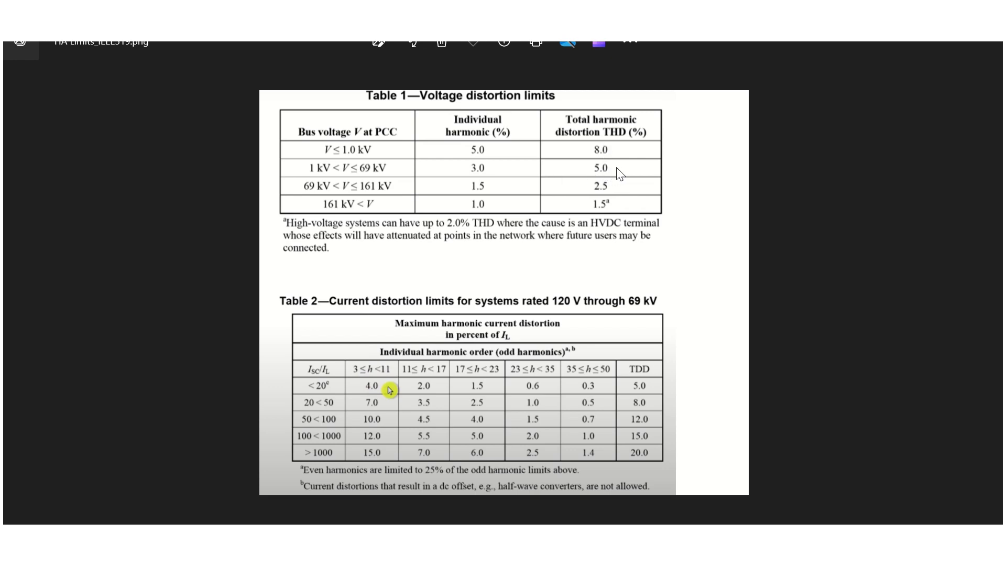
left_click(917, 43)
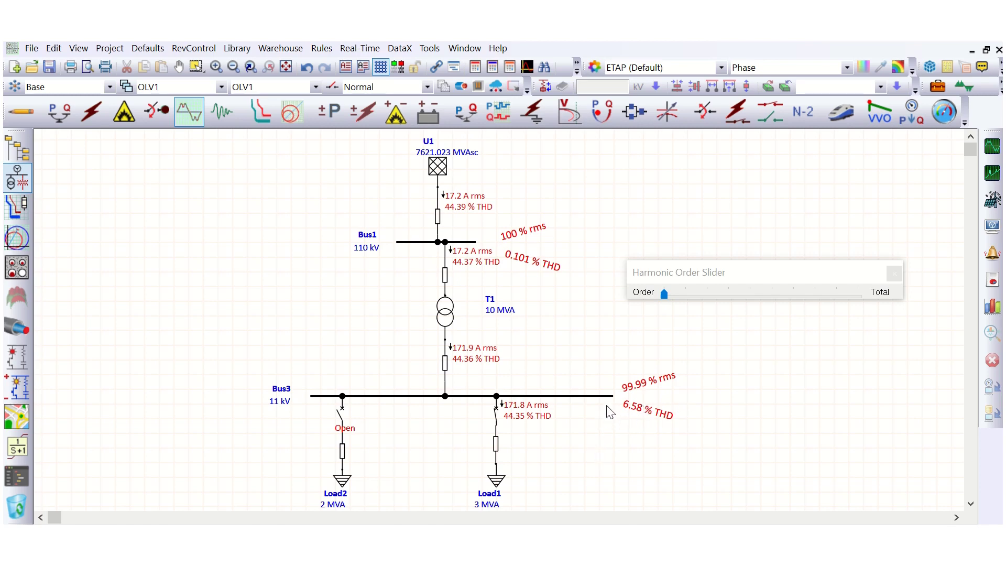
- Change Load1's harmonic source to the ABB ACS600 12P current source from the harmonic library
left_click(502, 482)
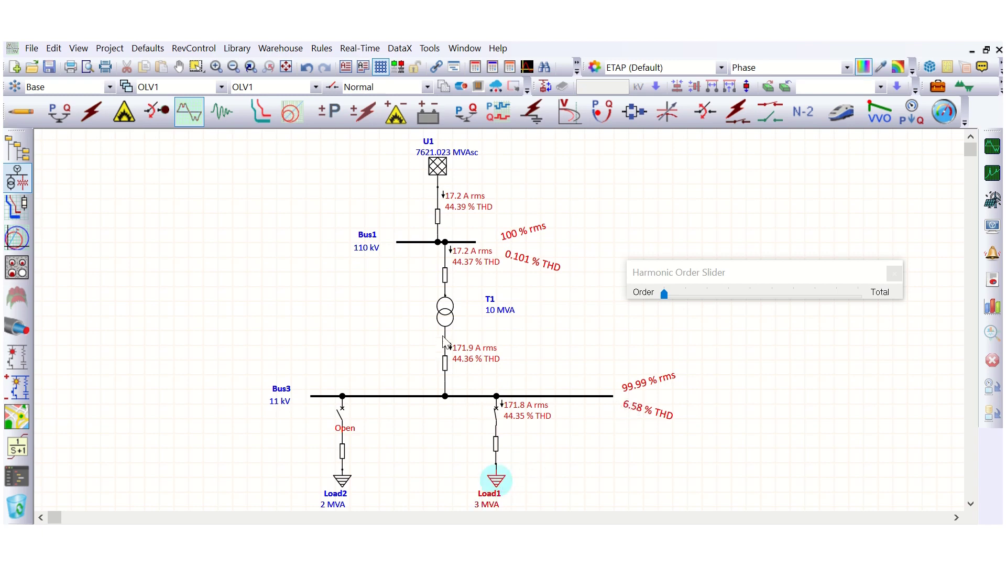
left_click(502, 488)
double_click(492, 478)
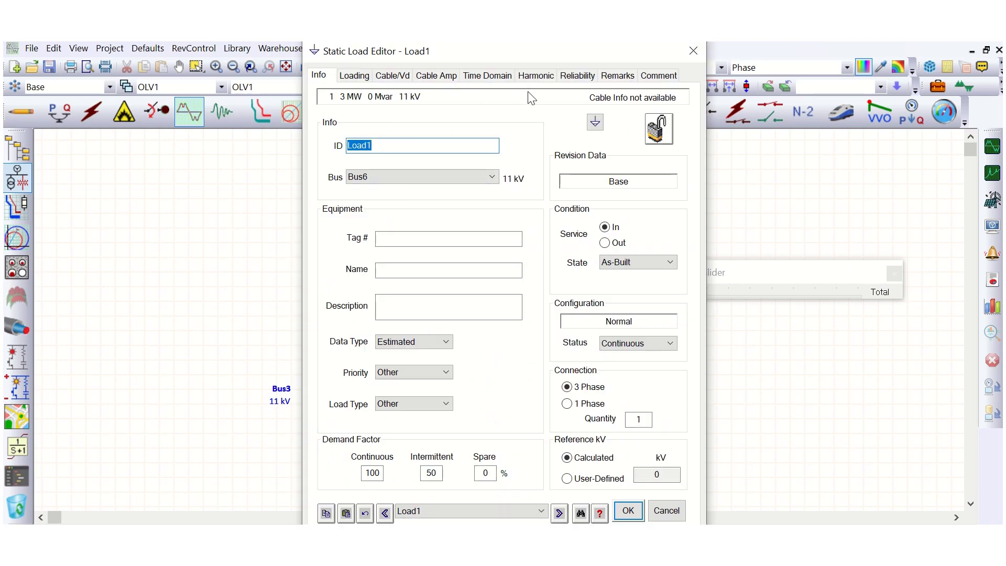
left_click(537, 76)
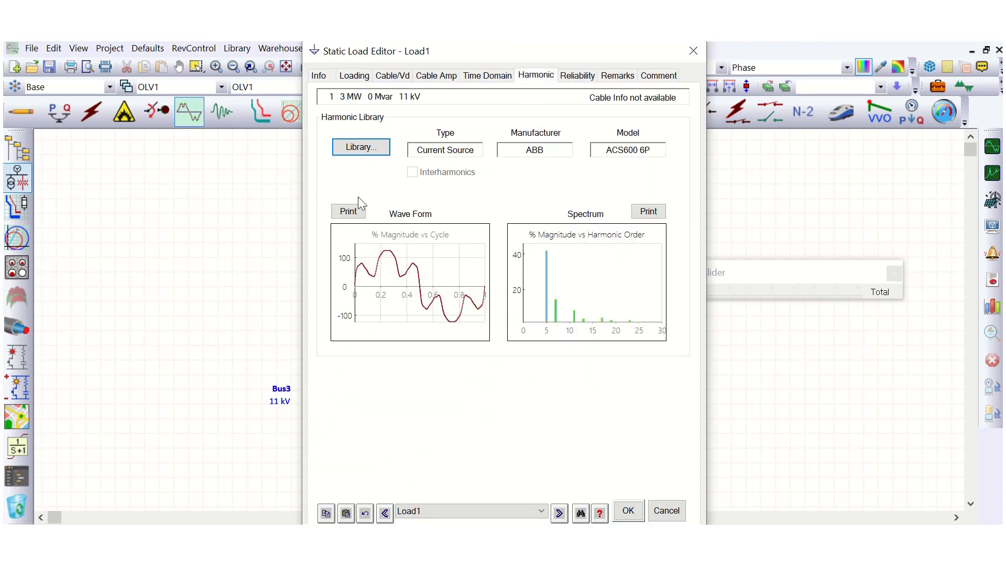
left_click(362, 149)
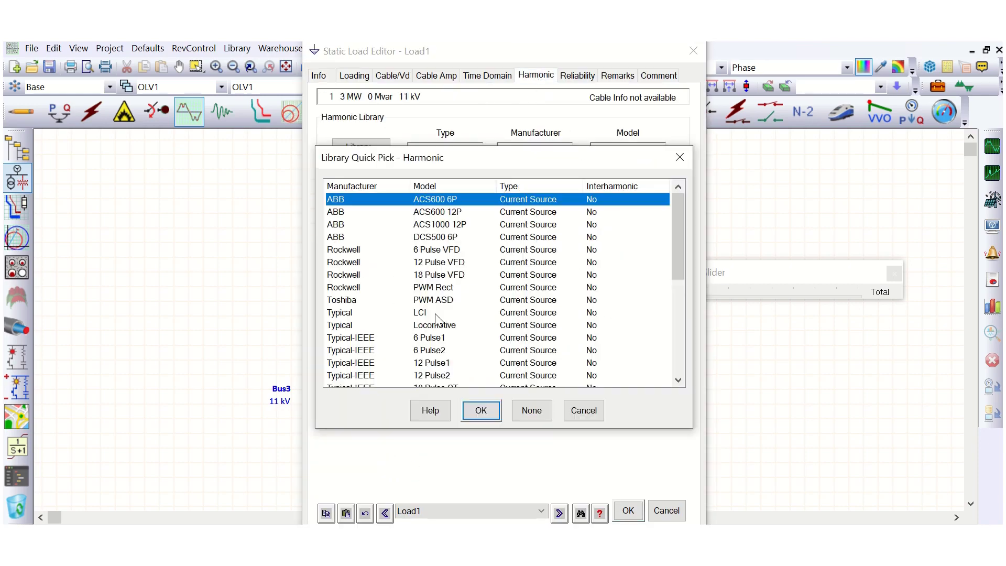
left_click(447, 211)
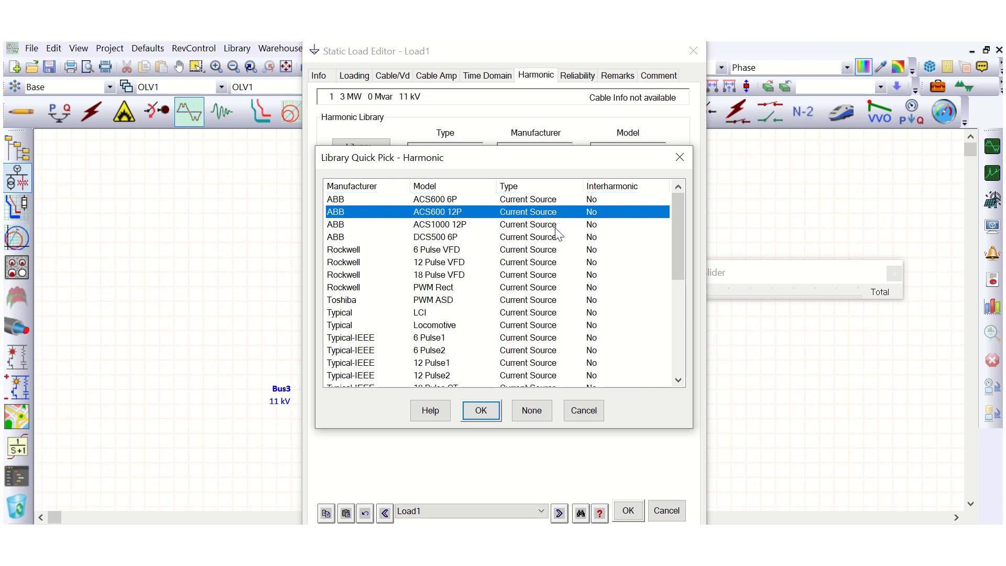
left_click(482, 413)
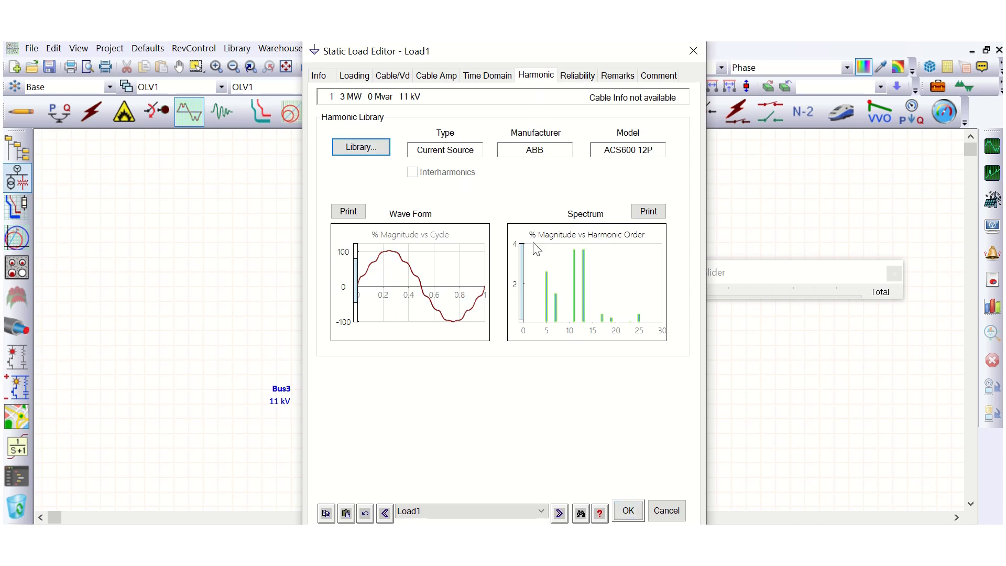
left_click(628, 511)
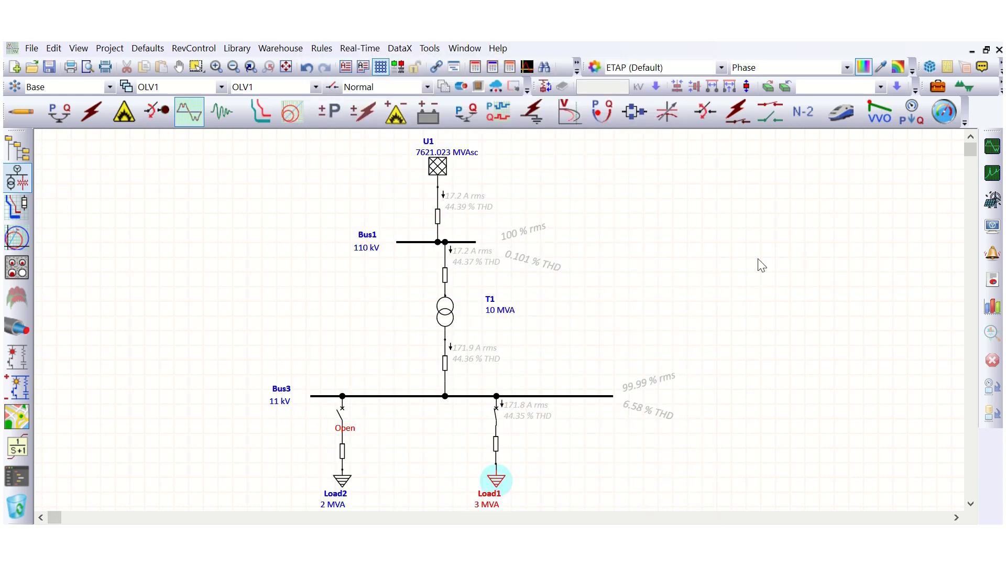
- Rerun the harmonic load flow with Load1's 12-pulse source and bring up the IEEE 519 limits image for comparison
left_click(992, 147)
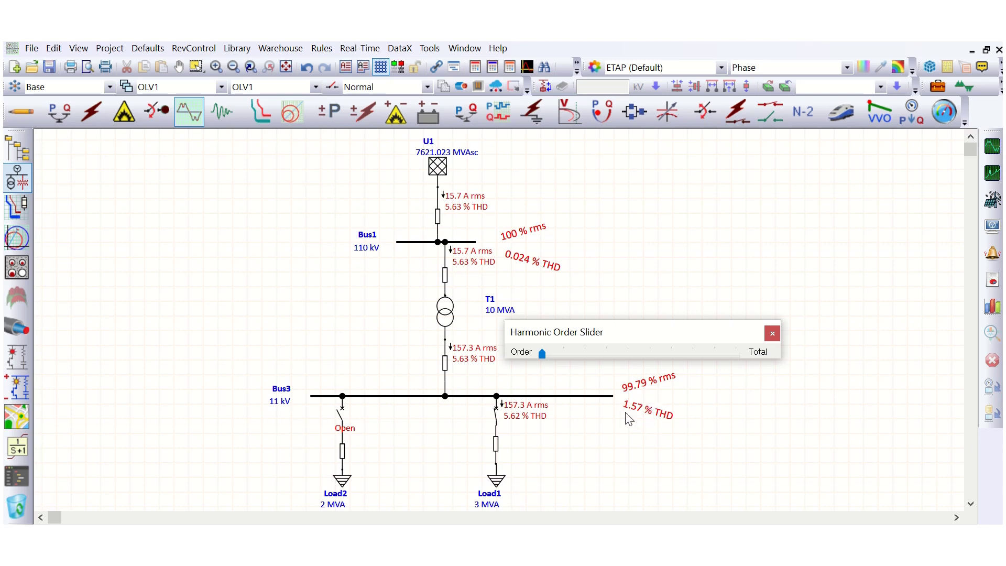
left_click_drag(641, 332, 772, 296)
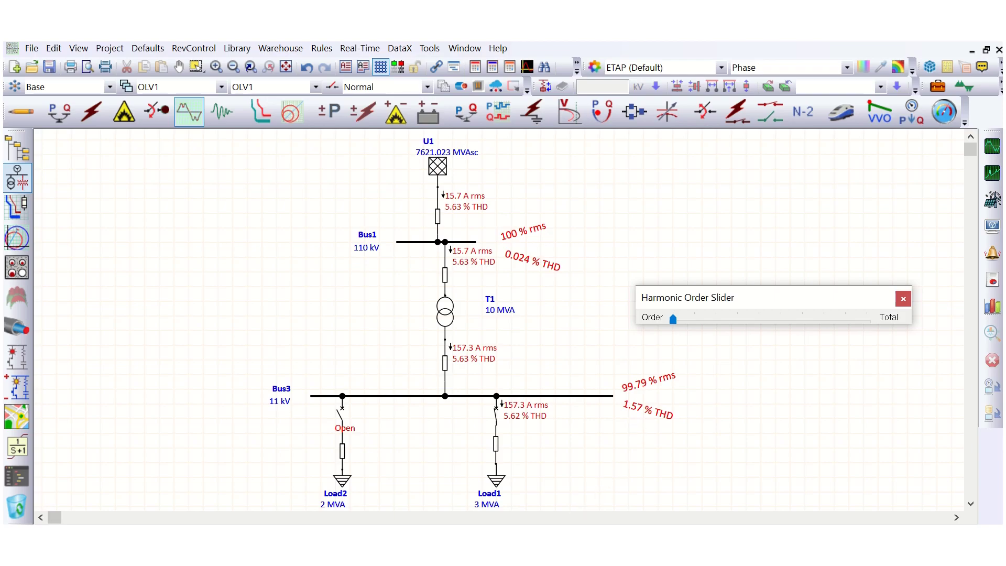
key("alt+Tab")
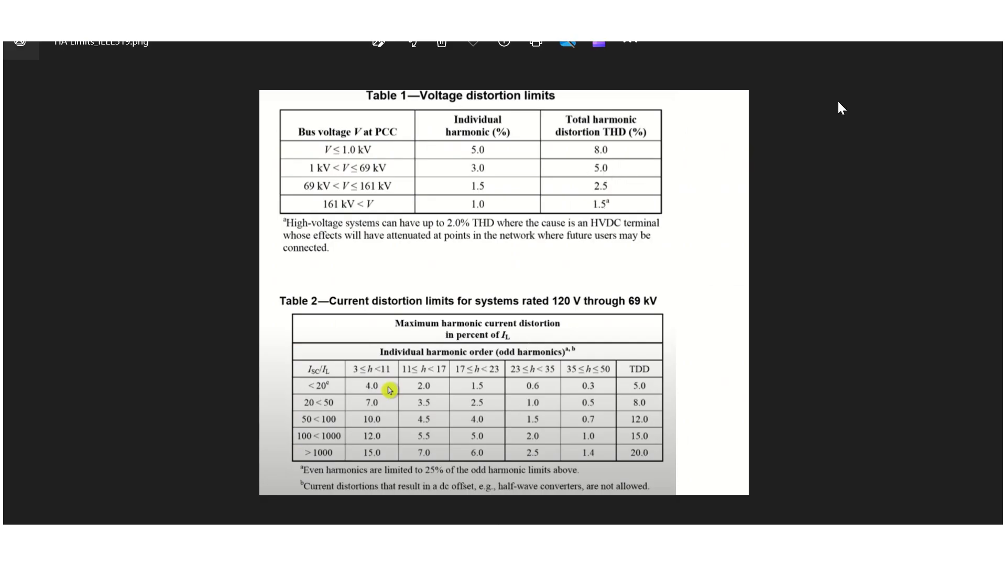
- Compare the 12-pulse THD results at Bus3 with the IEEE 519 voltage and current distortion tables, and close the Harmonic Order Slider
key("alt+Tab")
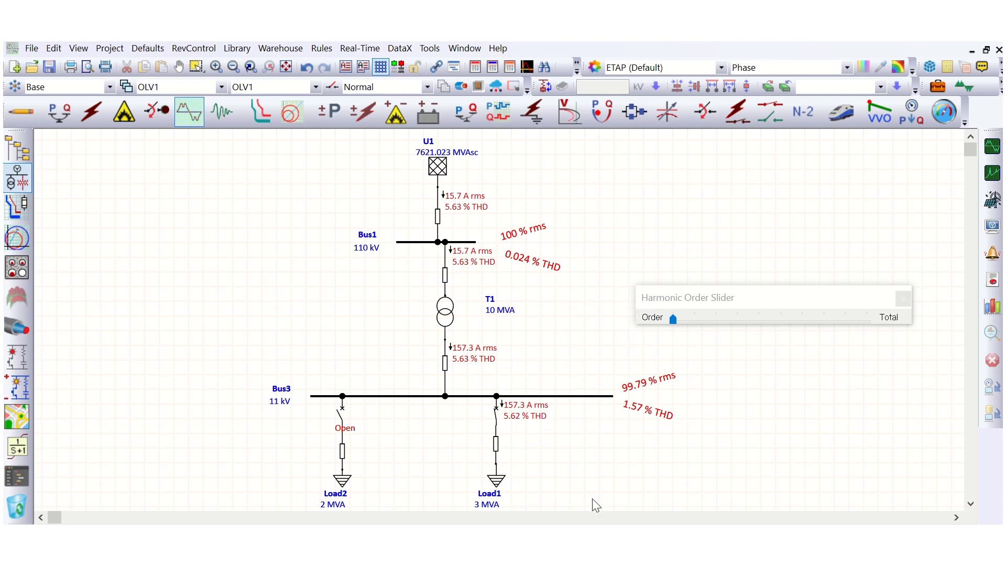
key("alt+Tab")
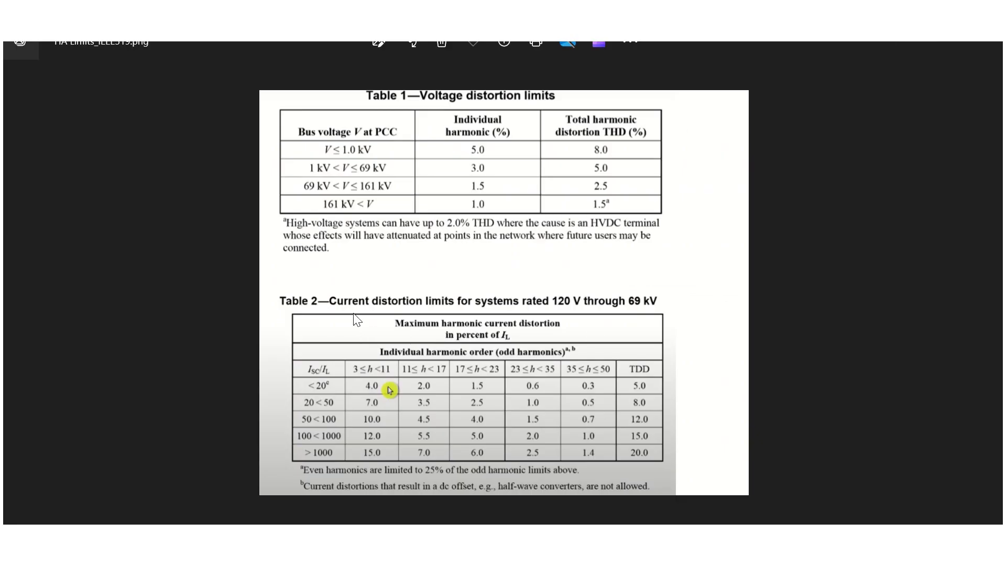
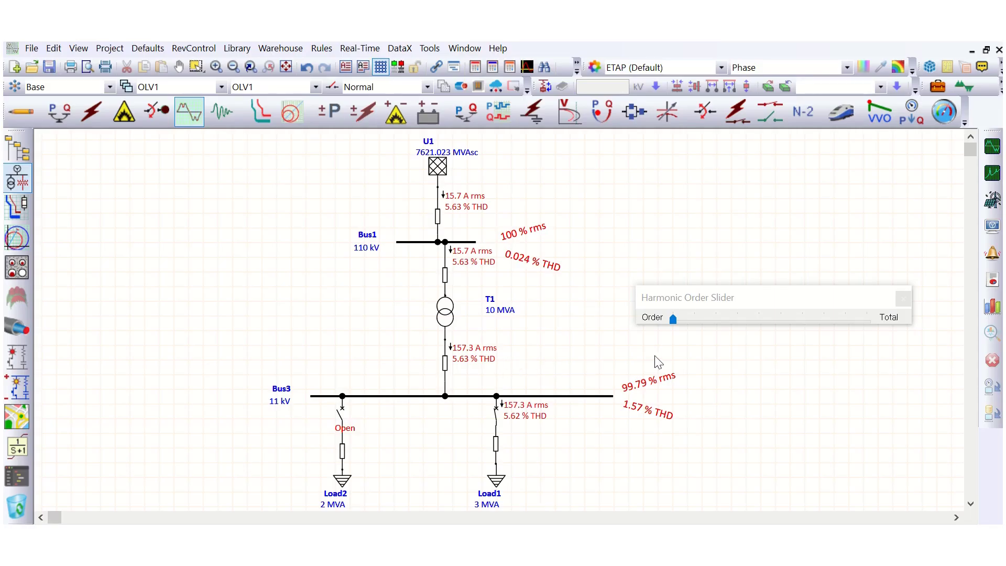
left_click(903, 299)
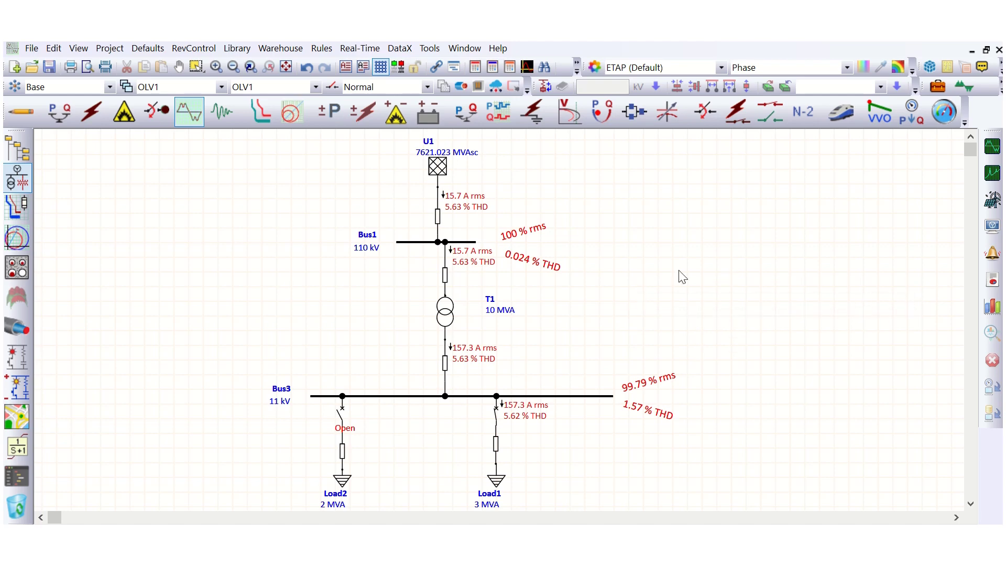
left_click(409, 396)
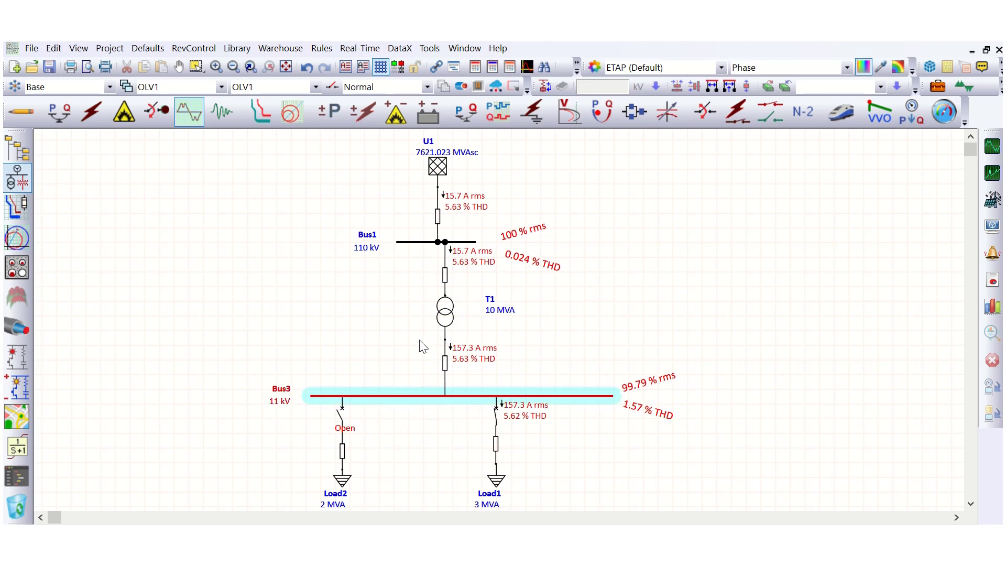
left_click(399, 349)
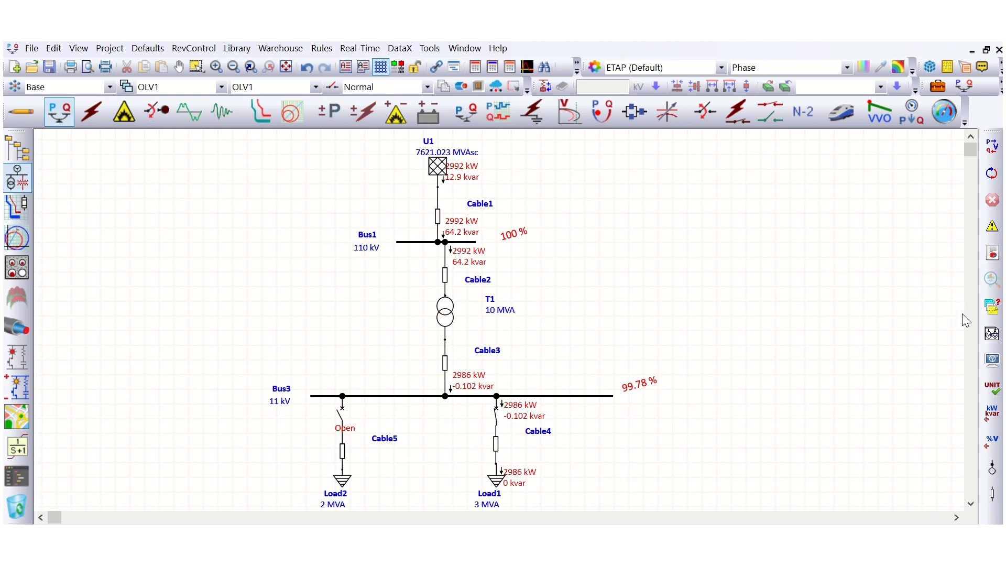
- Set the load flow display options to show power flows as kVA + Amp on the one-line diagram
left_click(991, 360)
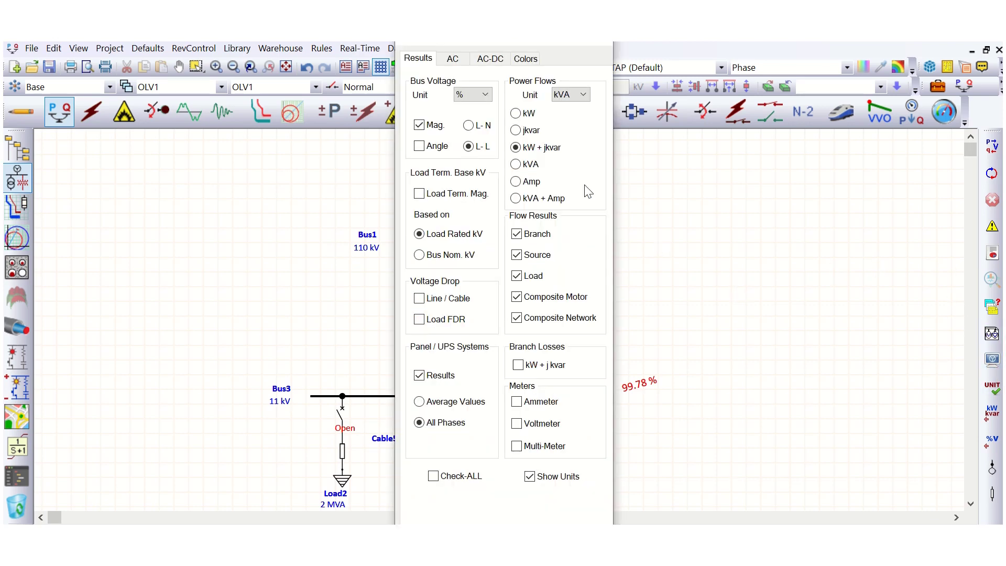
left_click(523, 201)
left_click(598, 519)
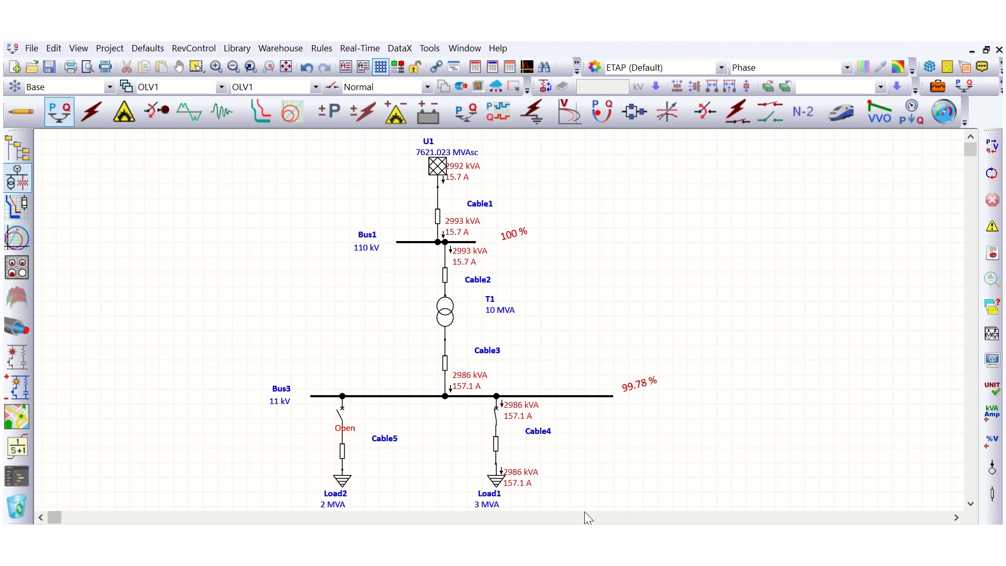
- Capture the Bus3 area with its load flow currents in Snipping Tool and minimize the capture for reference
left_click(728, 497)
left_click_drag(251, 313, 711, 485)
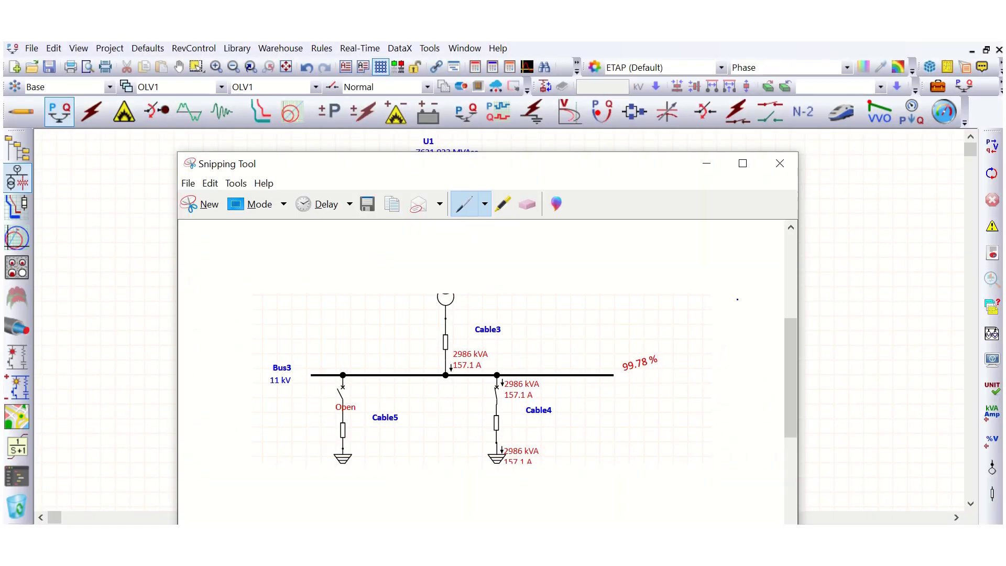
left_click(709, 165)
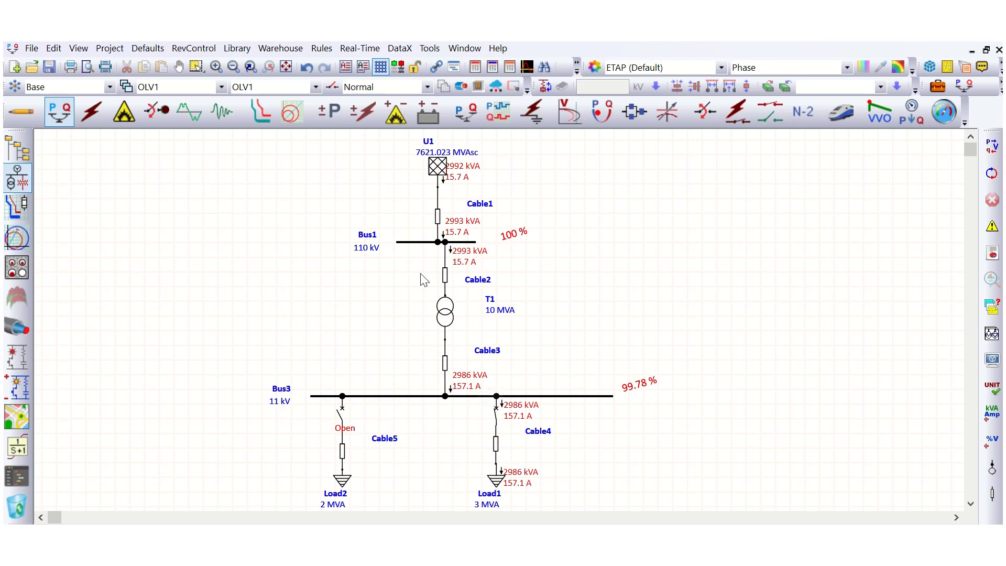
- Check the ISC/IL ranges in the IEEE 519 current distortion table, and return to Bus3 on the one-line diagram
key("alt+Tab")
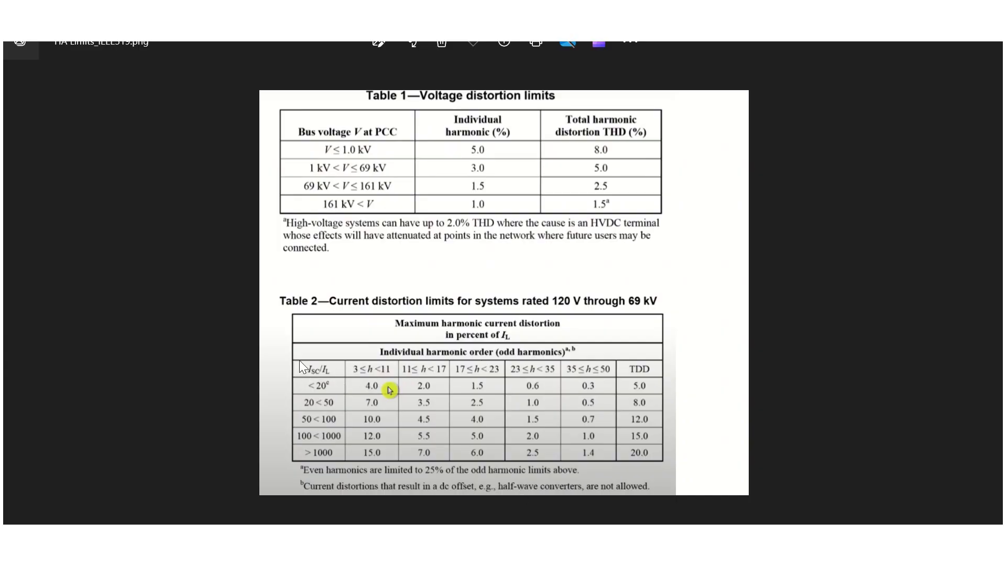
left_click(916, 46)
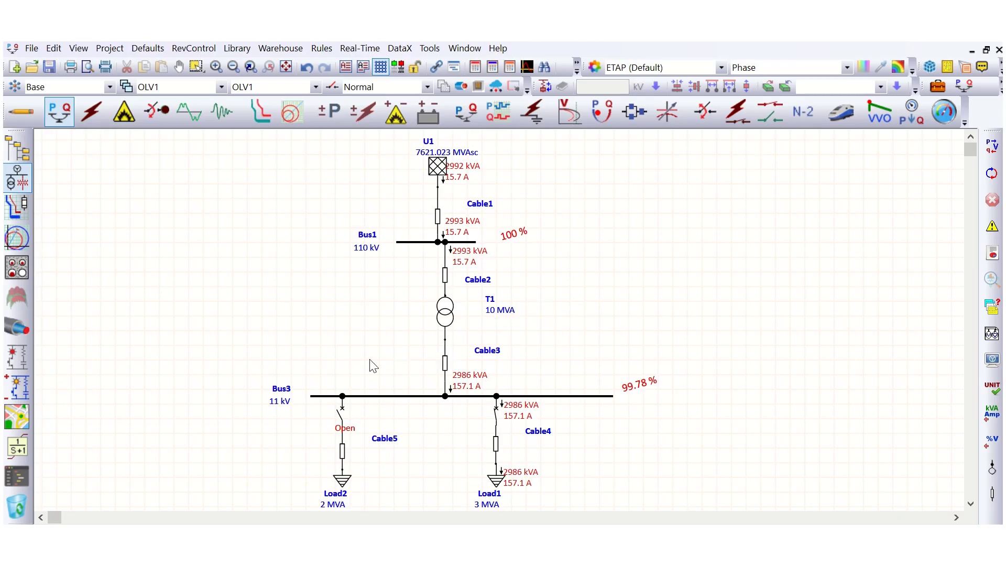
left_click(392, 397)
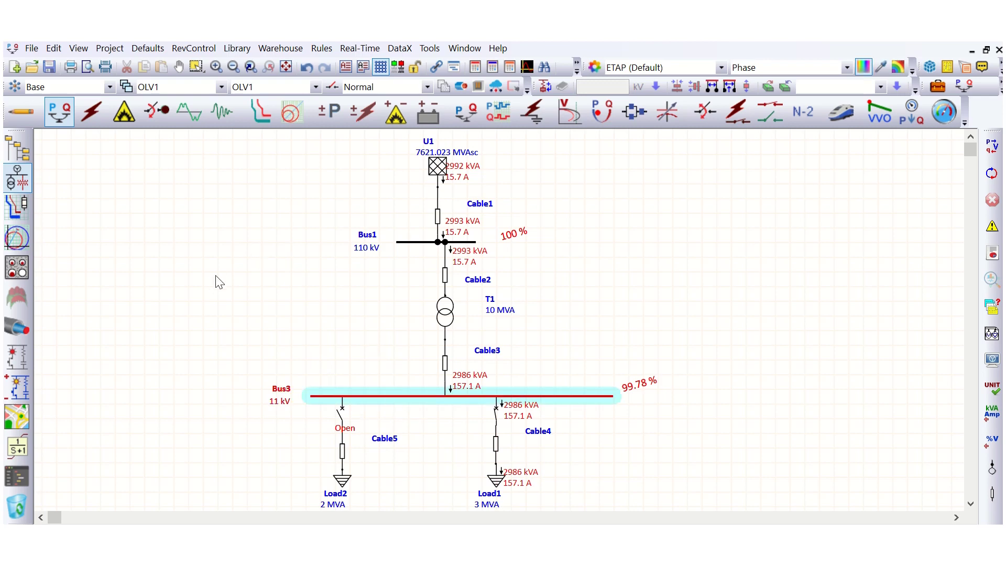
left_click(288, 282)
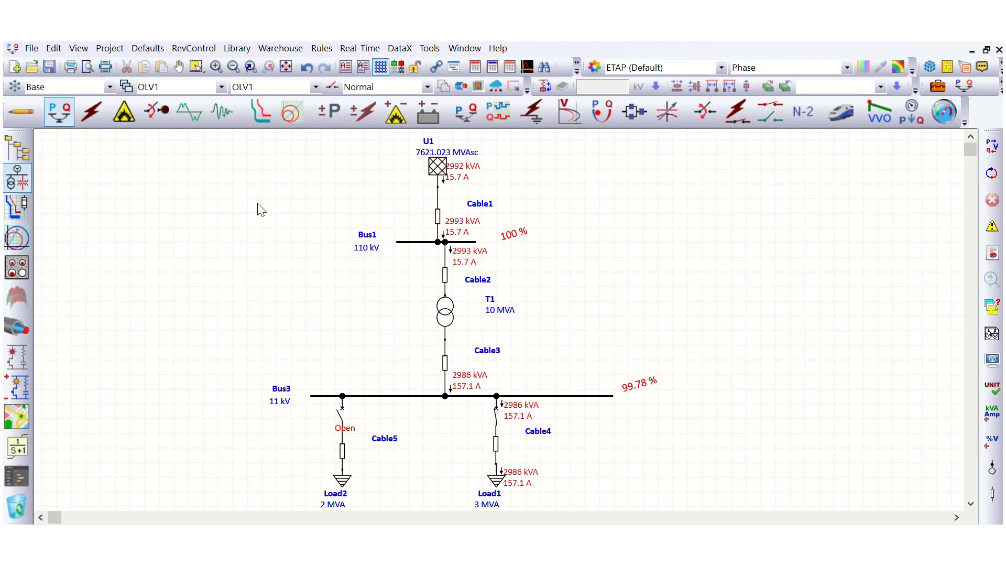
- Inspect Bus3's harmonic limit and short-circuit current settings, and close its properties without changes
left_click(367, 396)
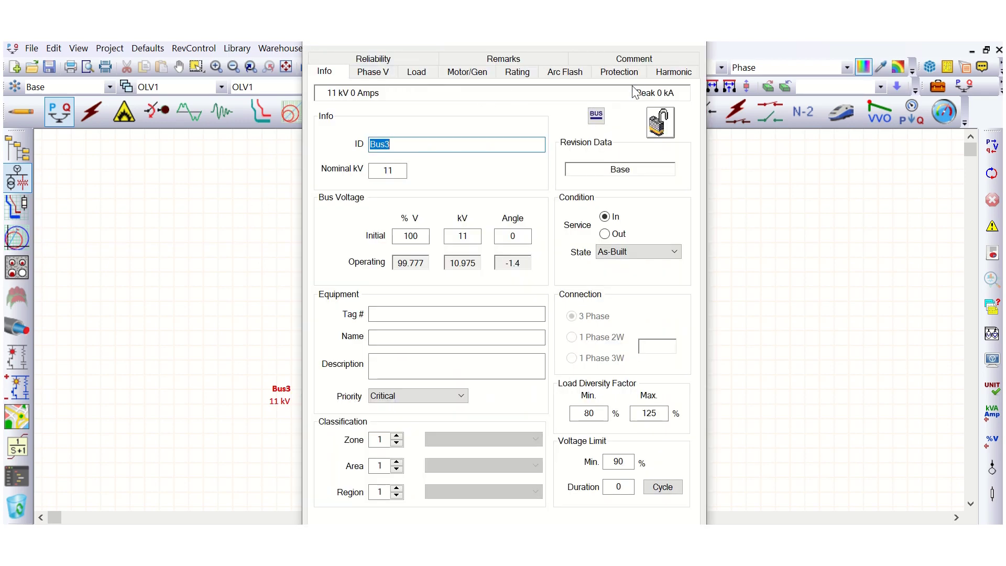
left_click(669, 76)
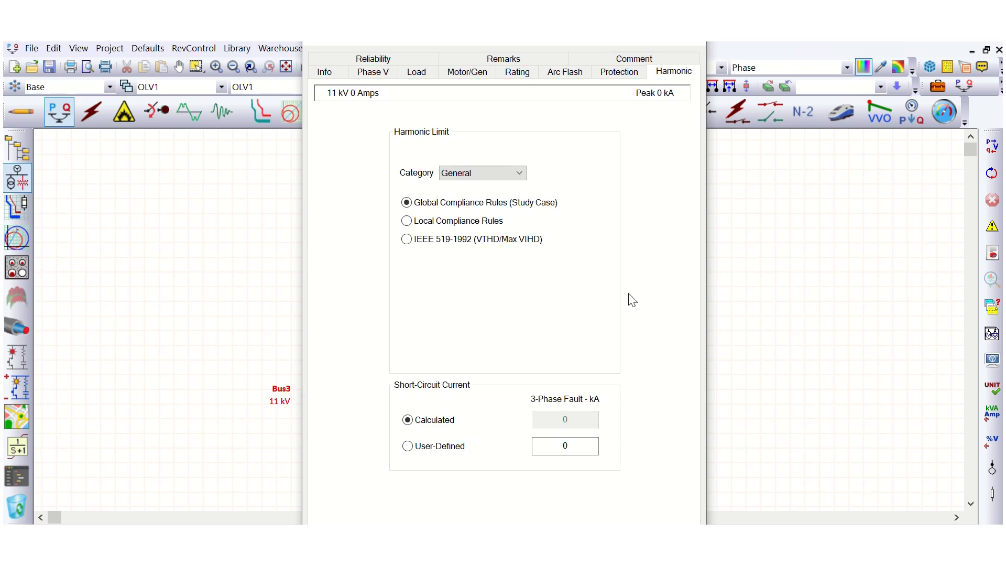
key("Escape")
left_click(262, 240)
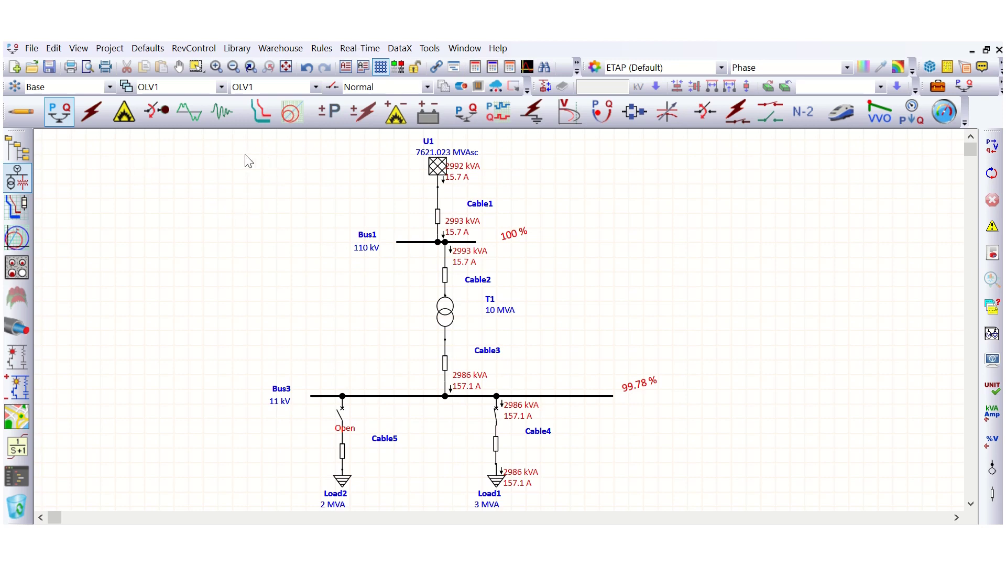
- Fault Bus3 in the protection coordination mode and run the short-circuit calculation with the output file name Untitled
left_click(260, 111)
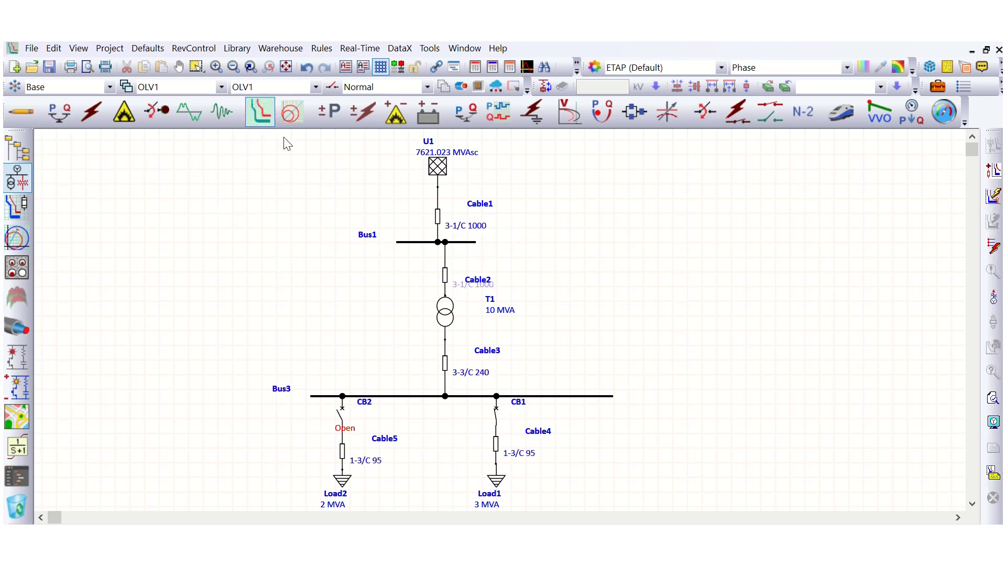
left_click(418, 397)
right_click(419, 397)
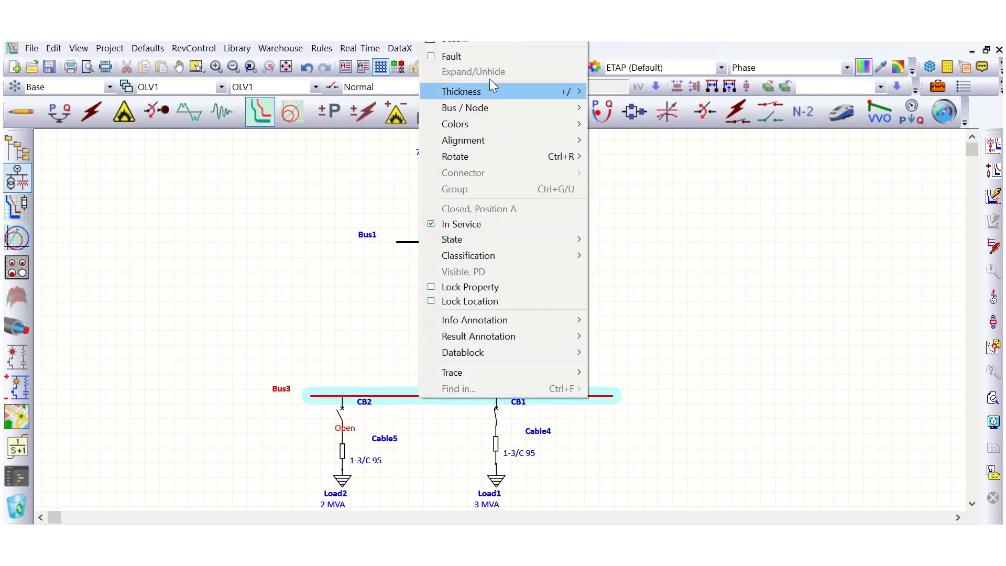
left_click(468, 53)
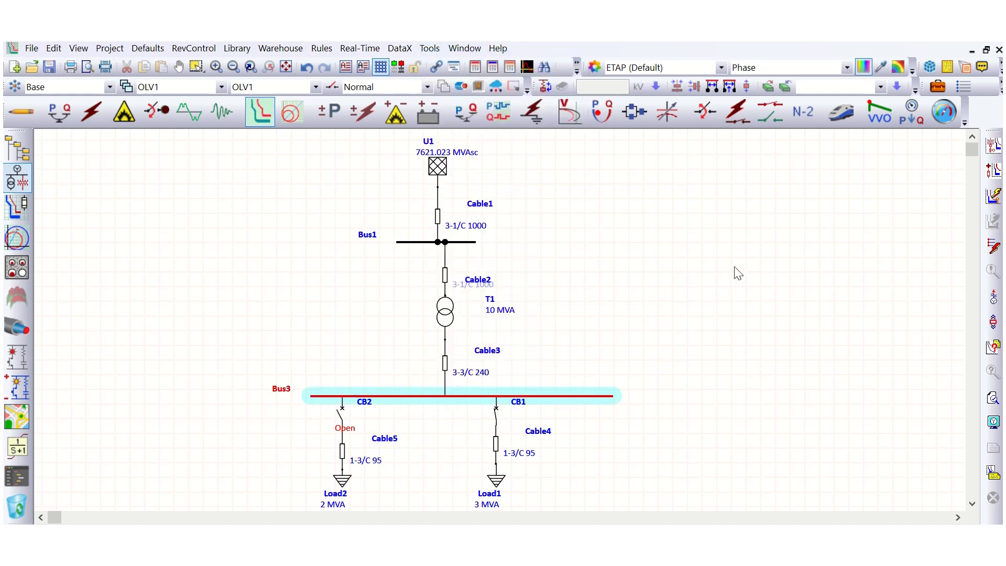
left_click(757, 239)
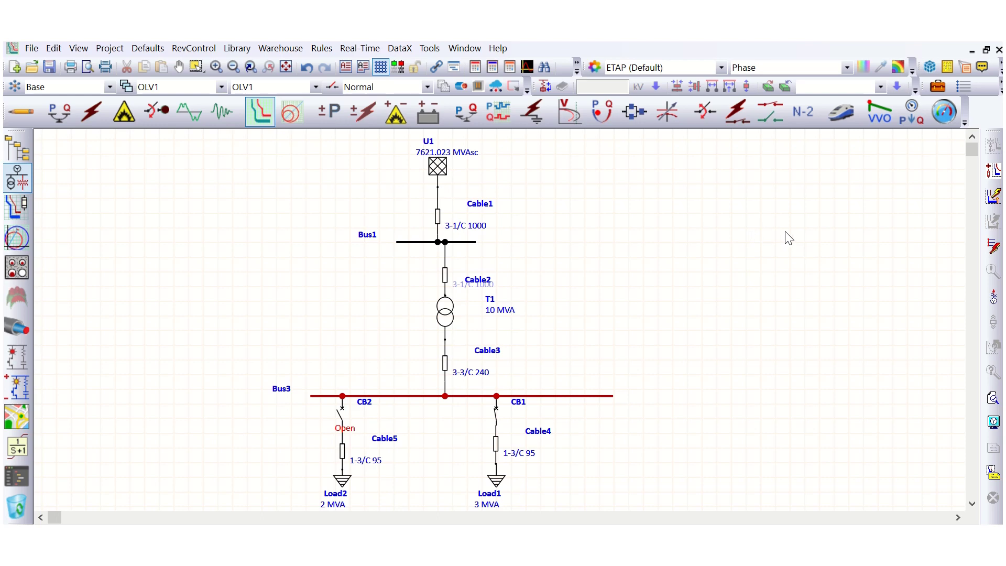
left_click(992, 199)
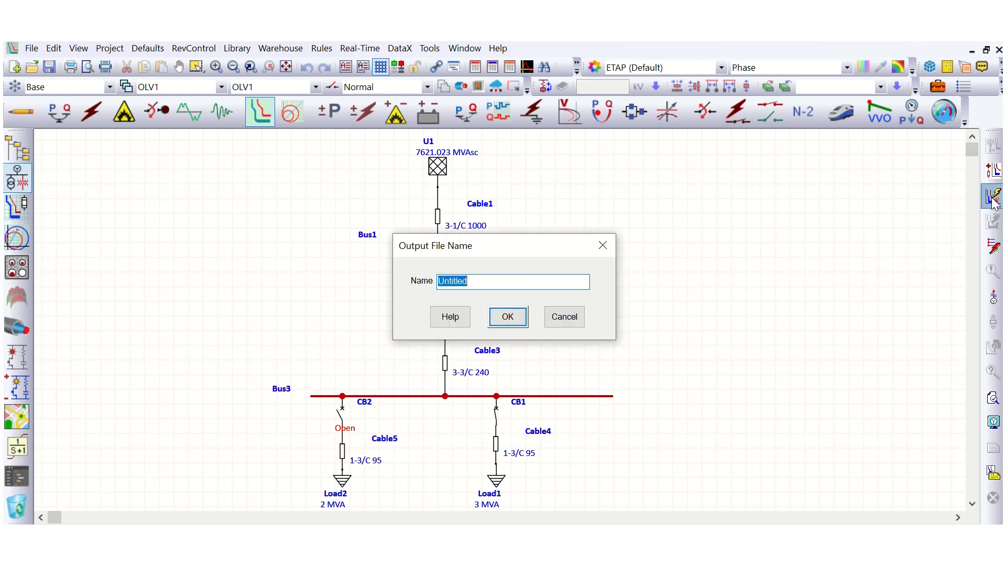
left_click(511, 316)
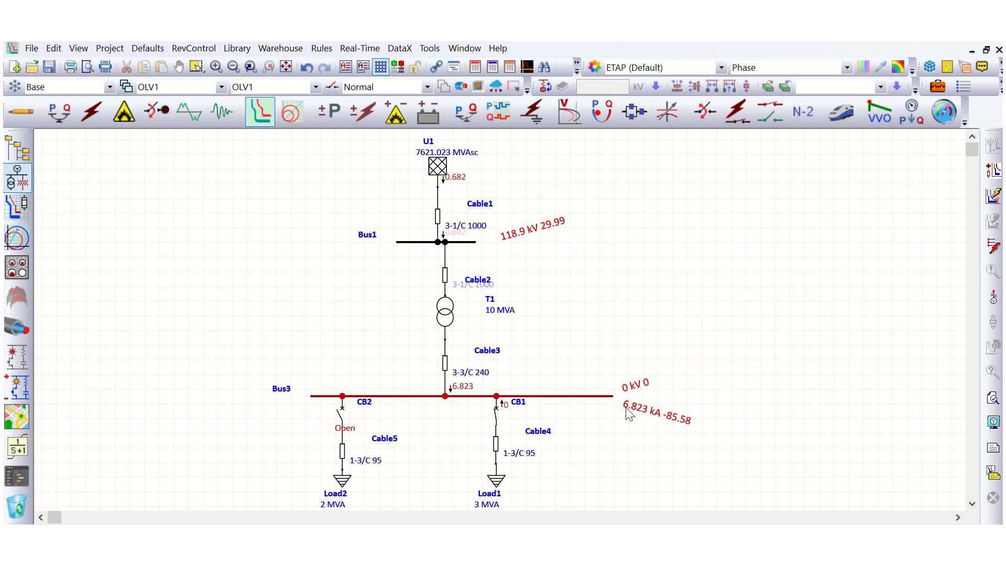
- Reopen Bus3's harmonic settings to read the calculated 3-phase fault current, moving the dialog aside to make room
left_click(559, 401)
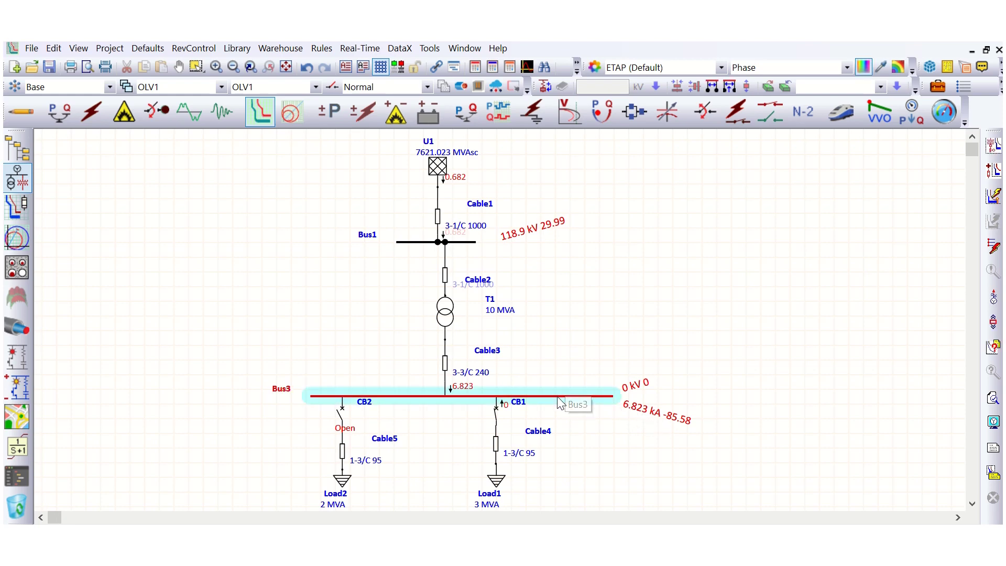
double_click(560, 402)
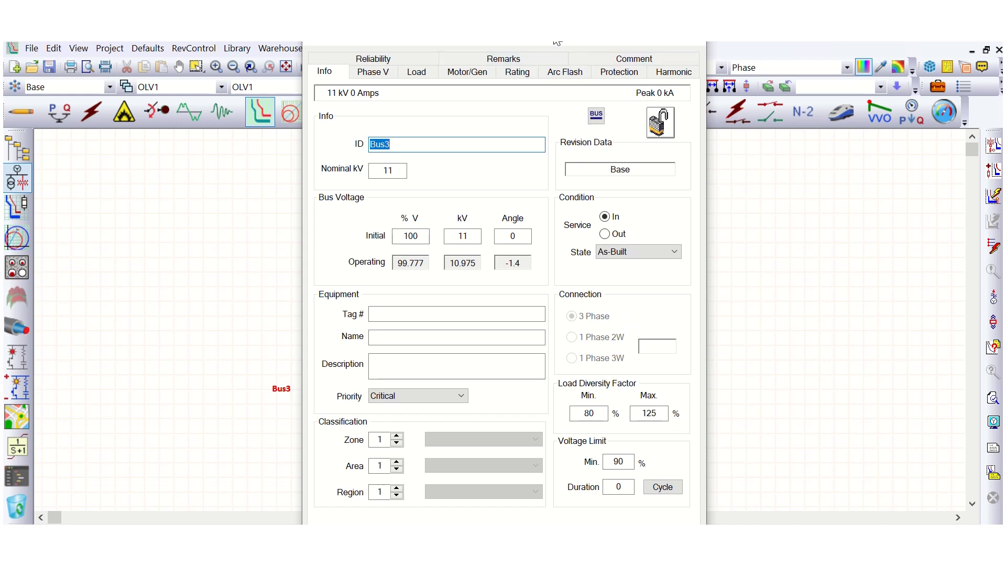
left_click_drag(557, 42, 407, 46)
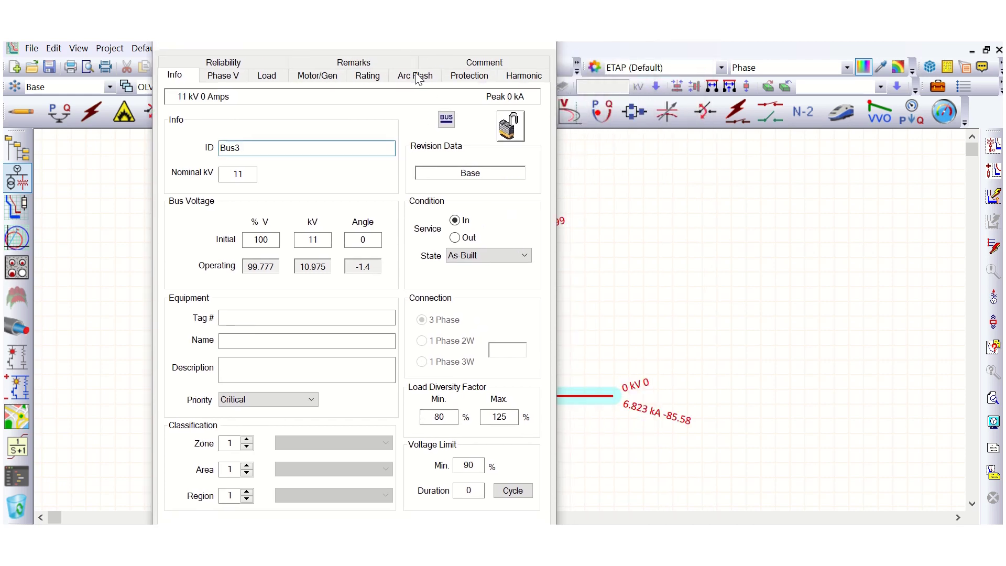
left_click(514, 78)
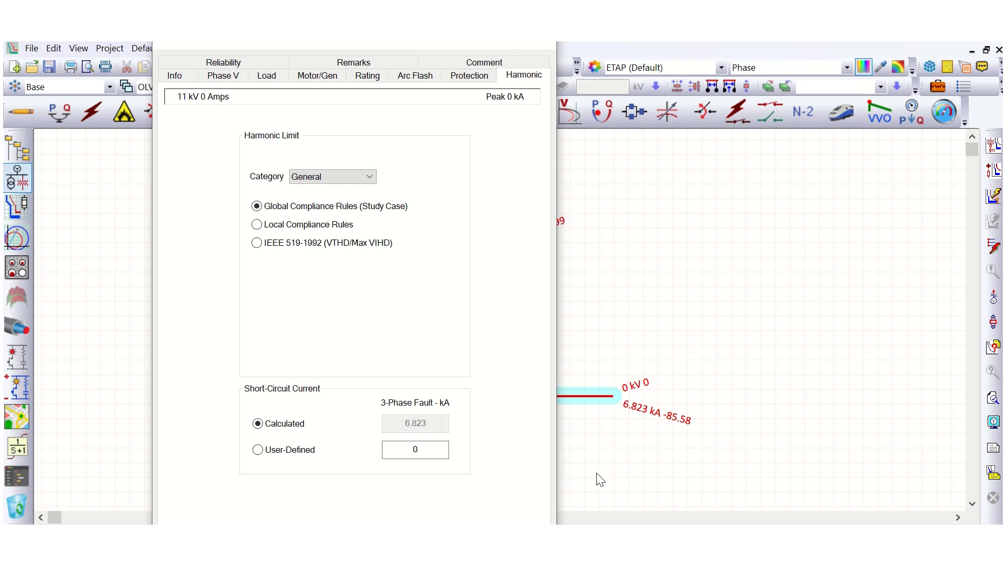
left_click_drag(390, 44, 311, 42)
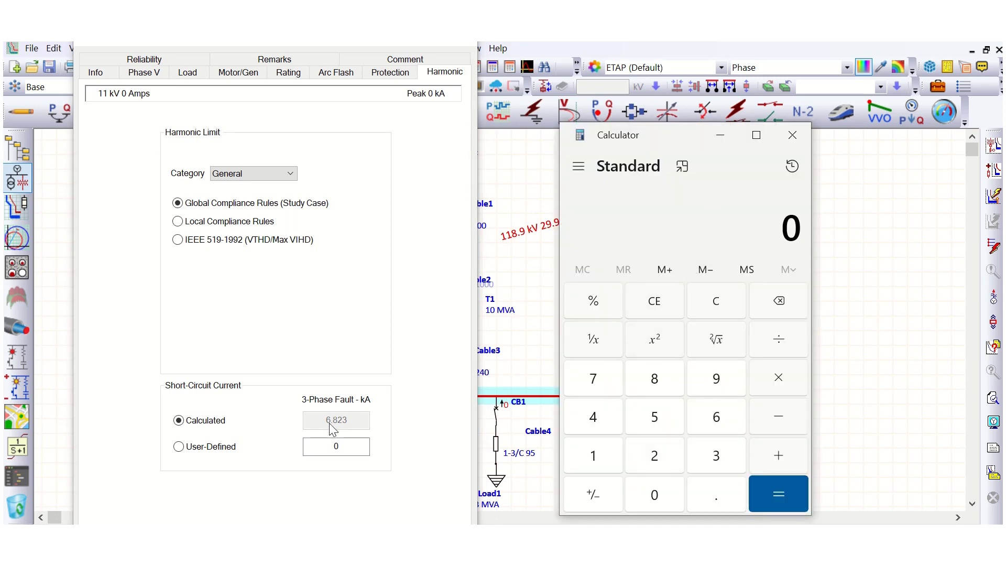
- In Calculator, enter Bus3's short-circuit current of 6823 A as the dividend and look up the load current in the saved snip
left_click(336, 439)
left_click(717, 420)
left_click(655, 386)
left_click(655, 457)
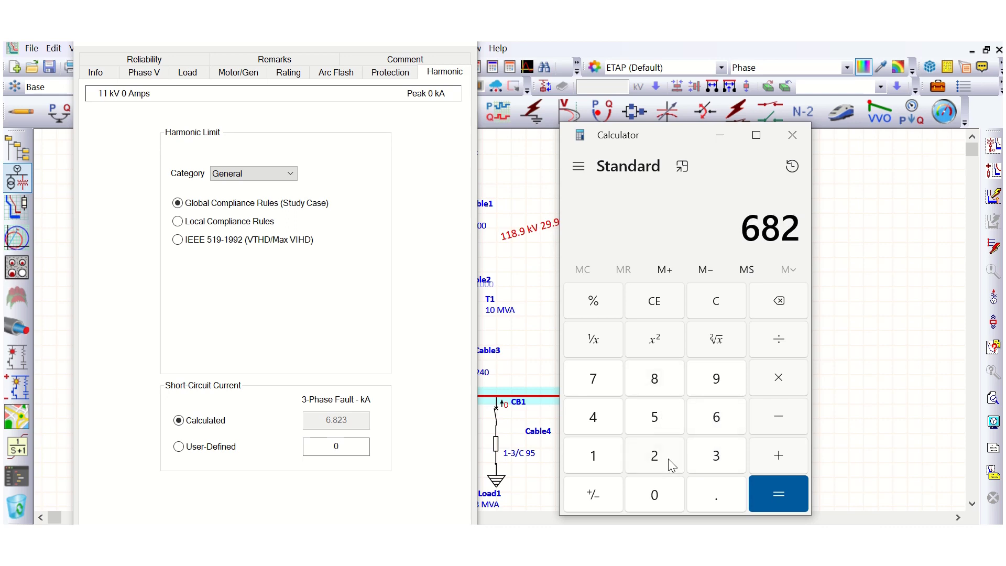
left_click(716, 460)
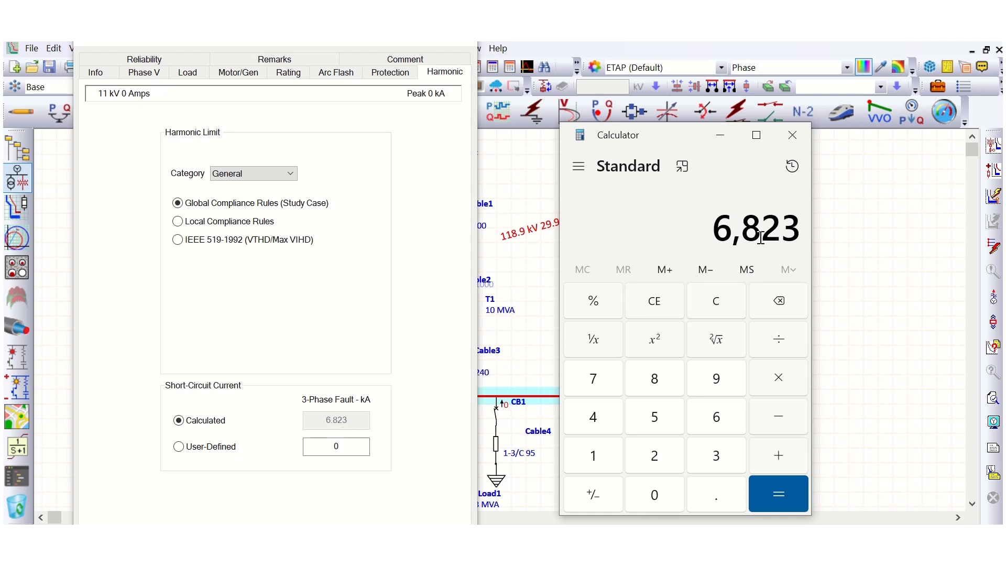
left_click(777, 340)
key("alt+Tab")
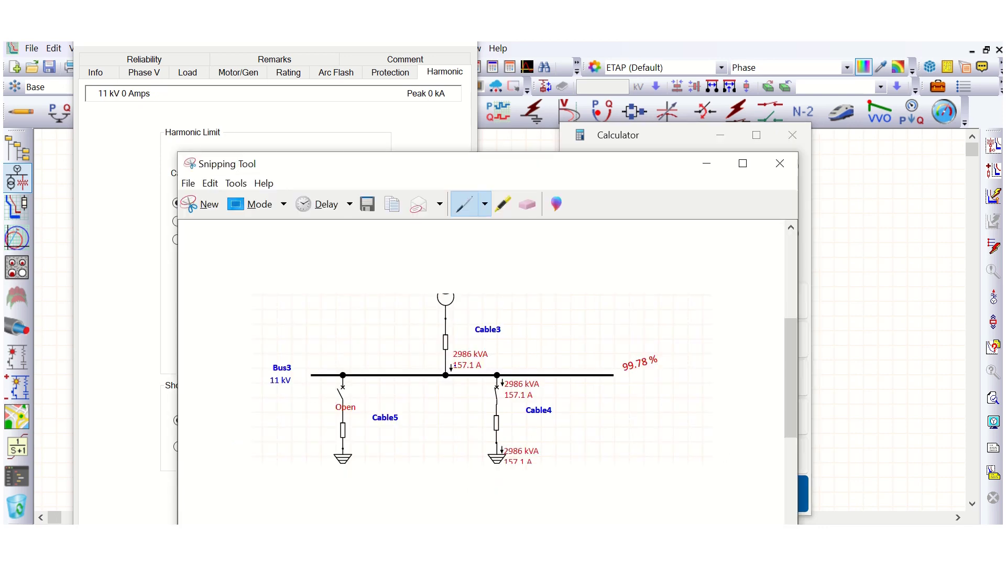
left_click(707, 163)
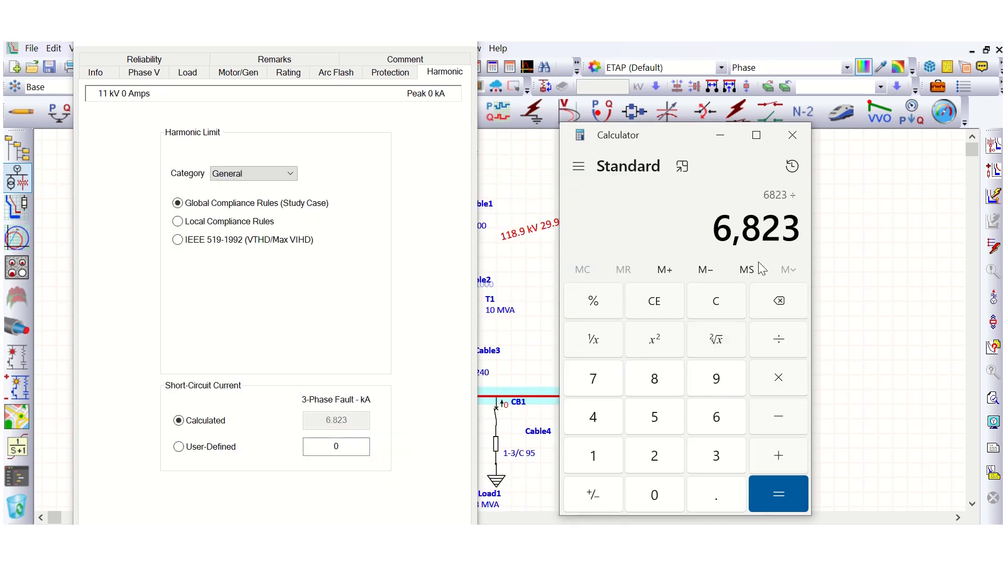
- Divide the short-circuit current by the 157.1 A load current to obtain Bus3's ISC/IL ratio
left_click(603, 458)
left_click(626, 412)
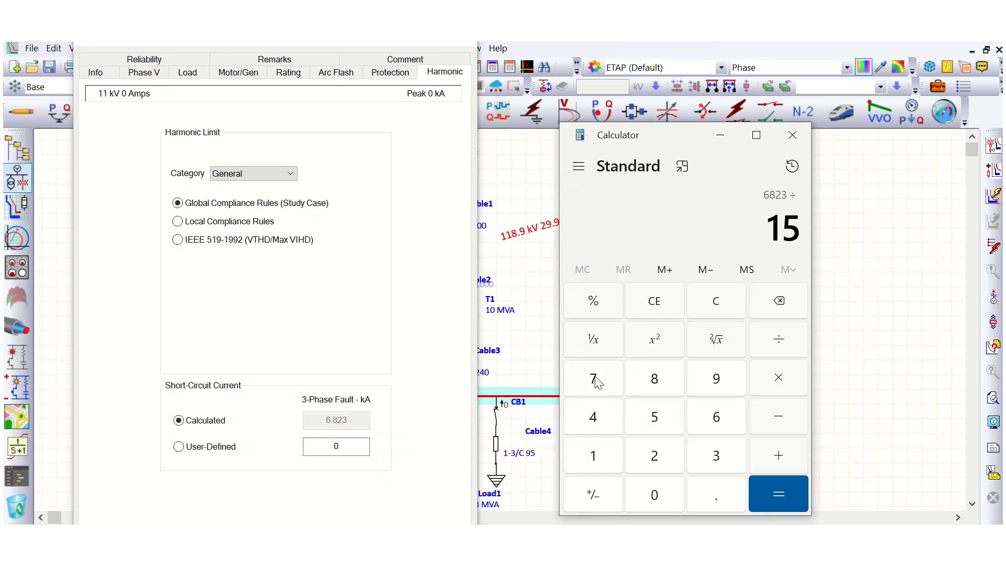
left_click(597, 380)
left_click(708, 496)
left_click(604, 459)
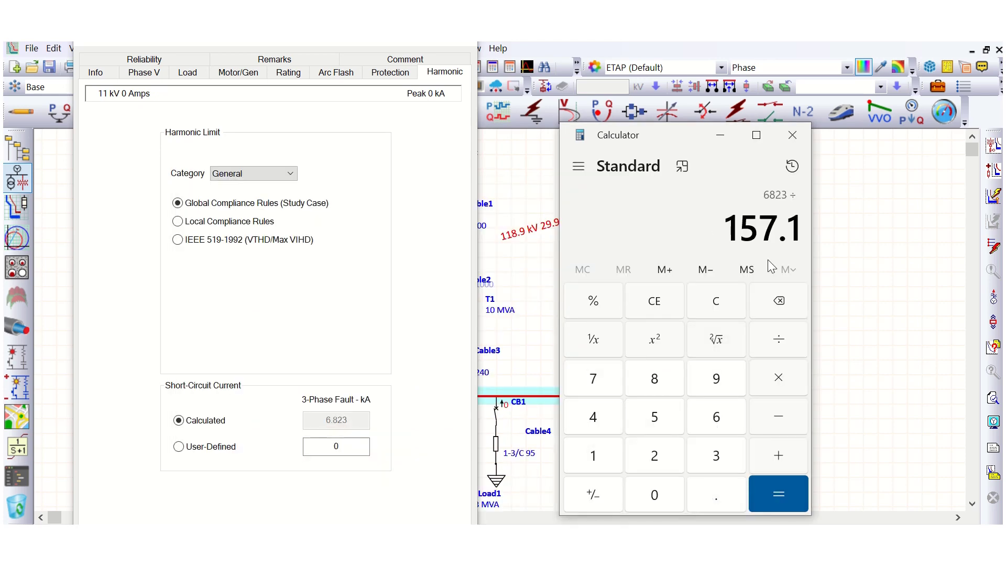
left_click(781, 497)
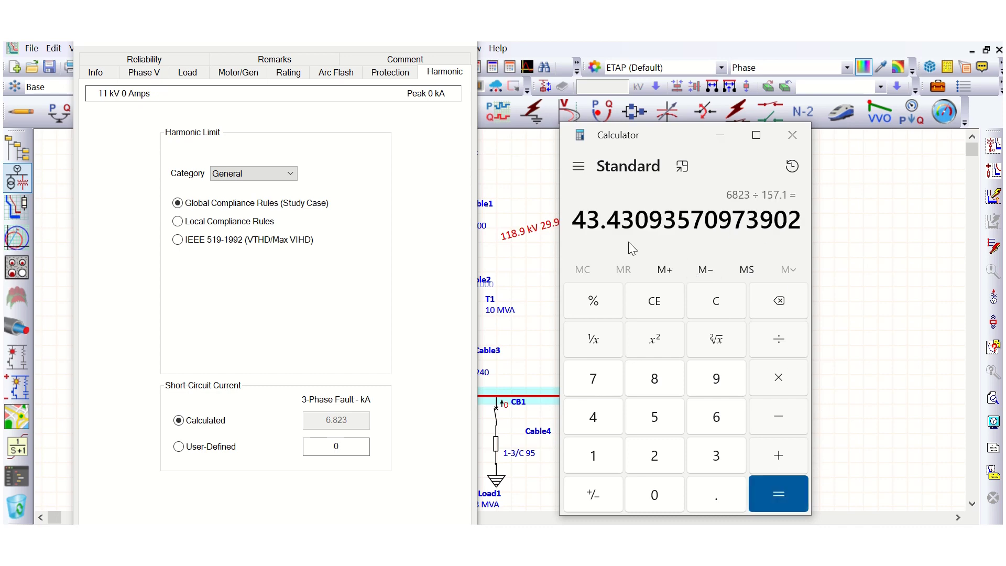
- Compare the calculated ISC/IL ratio with the IEEE 519 Table 2 current distortion limits to find the applicable row
left_click_drag(576, 220, 635, 220)
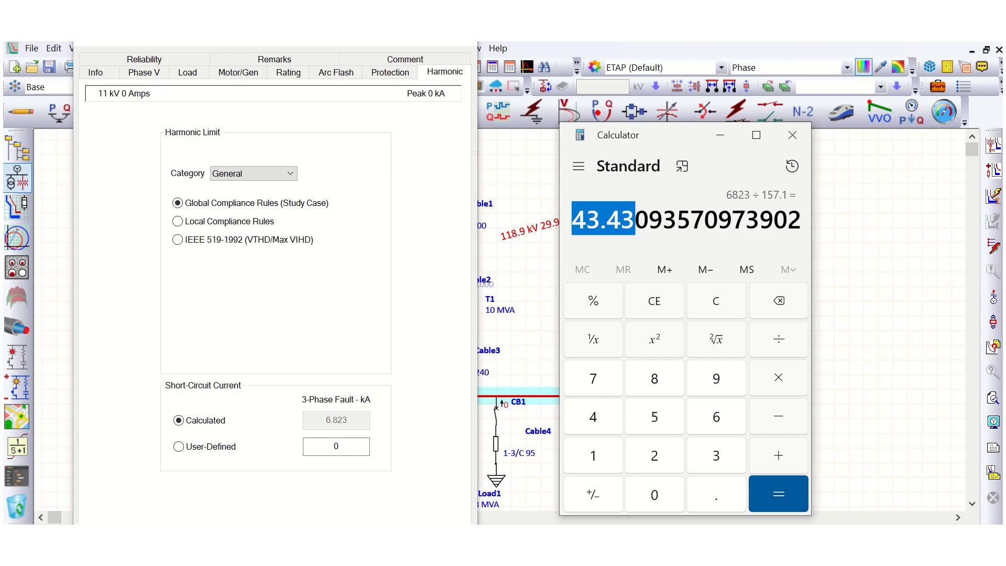
key("alt+Tab")
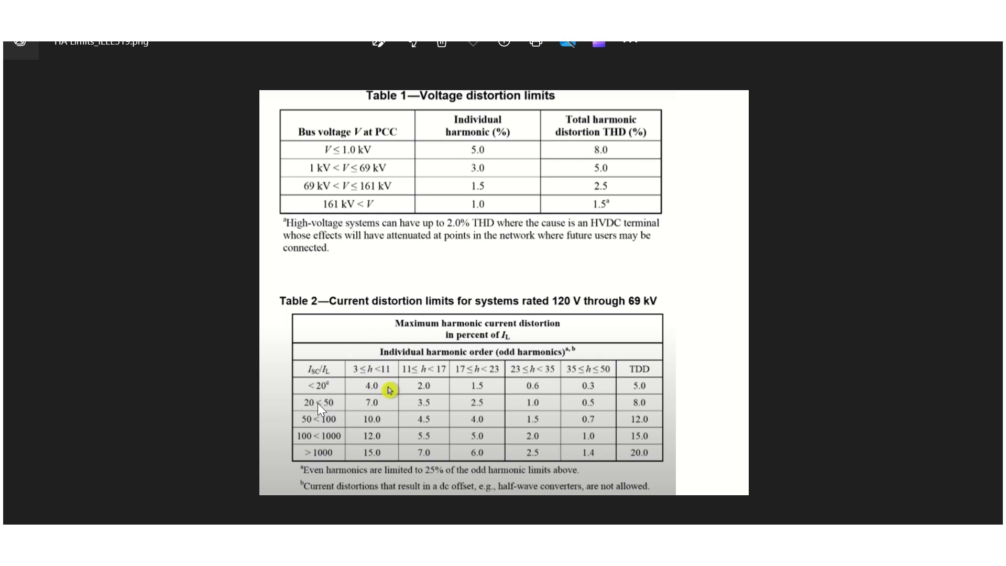
key("alt+Tab")
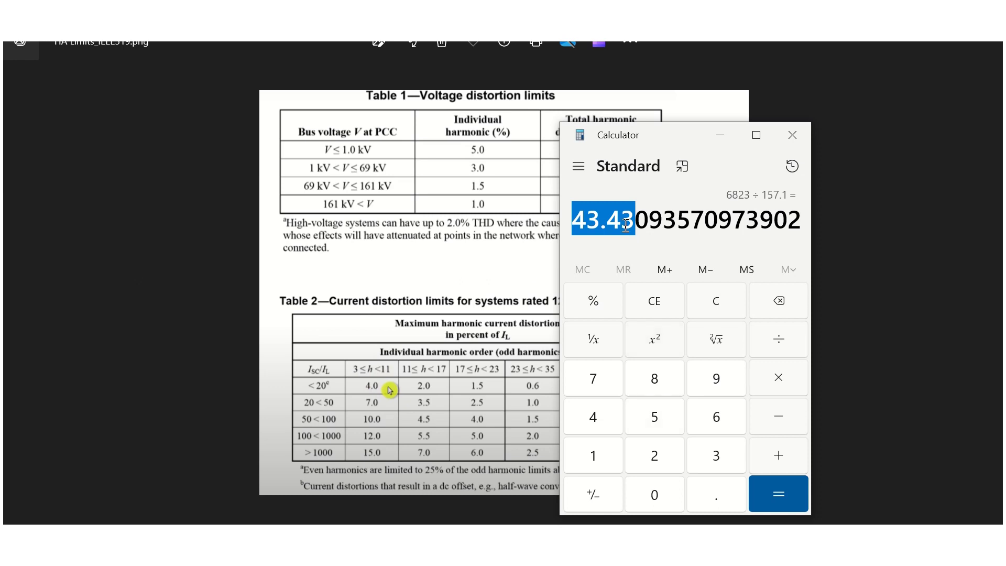
left_click(600, 229)
left_click(372, 406)
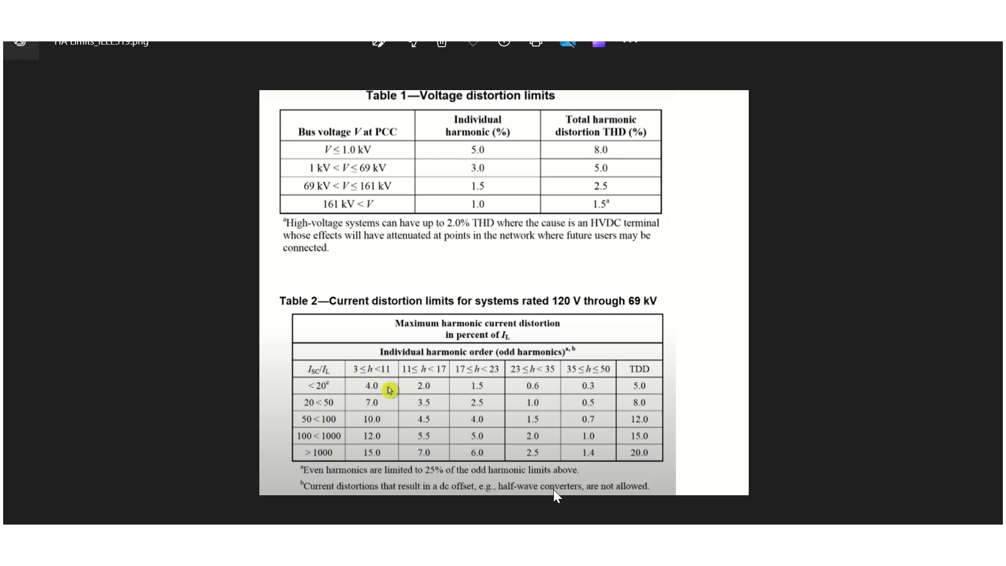
- Switch back to ETAP, close Bus3's editor, and enter harmonic analysis mode with the Harmonic Order Slider dismissed
key("alt+Tab")
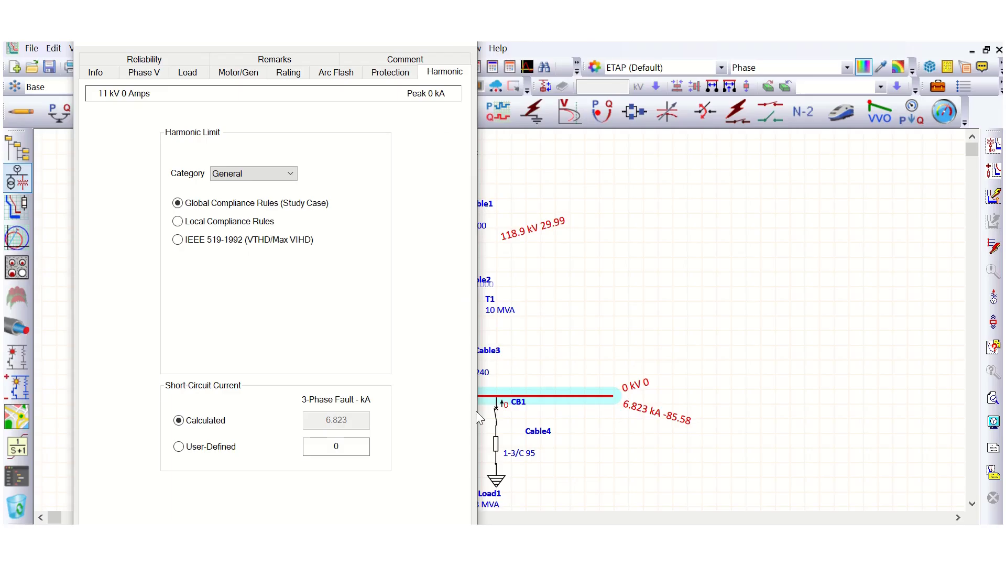
left_click(468, 44)
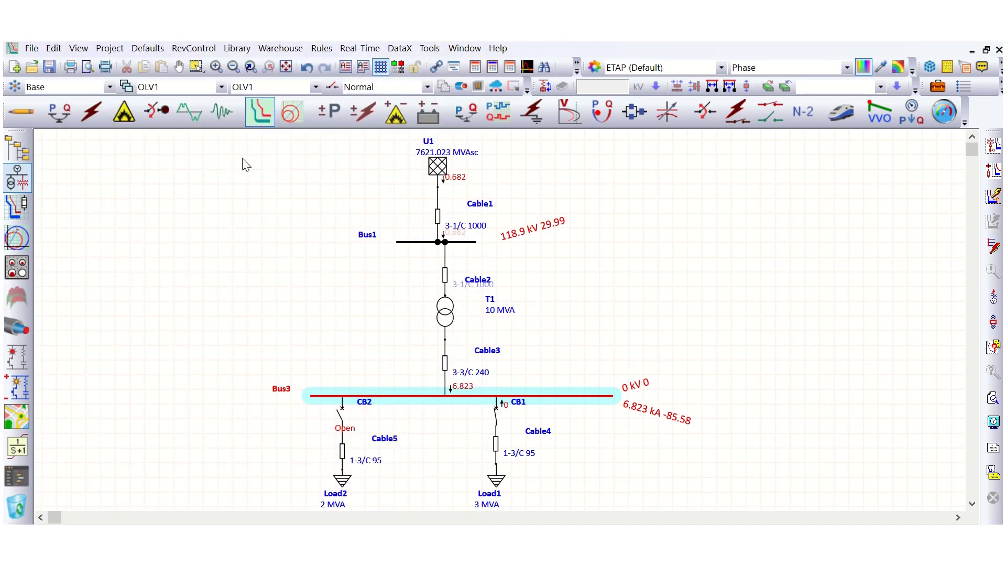
left_click(189, 115)
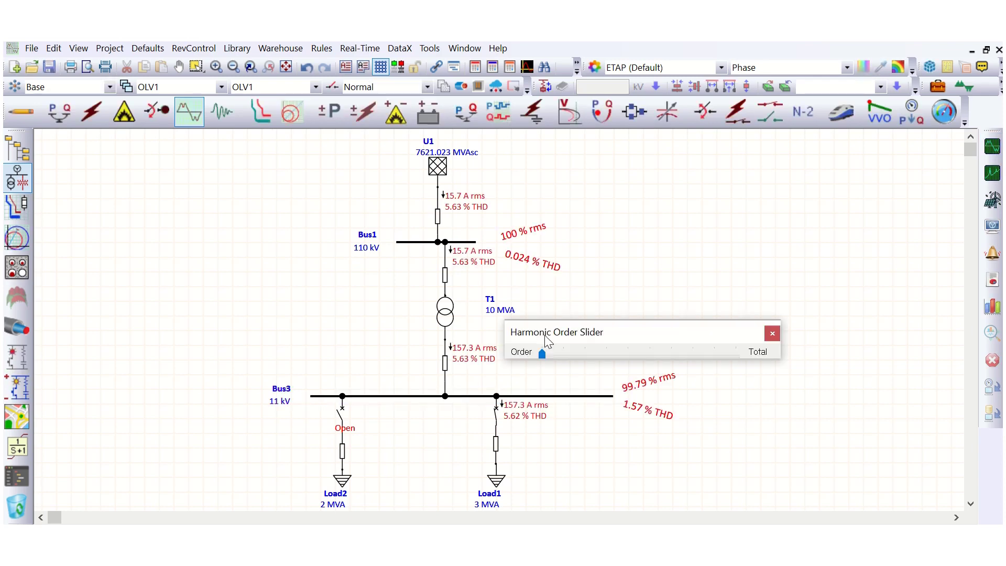
left_click_drag(687, 337, 752, 285)
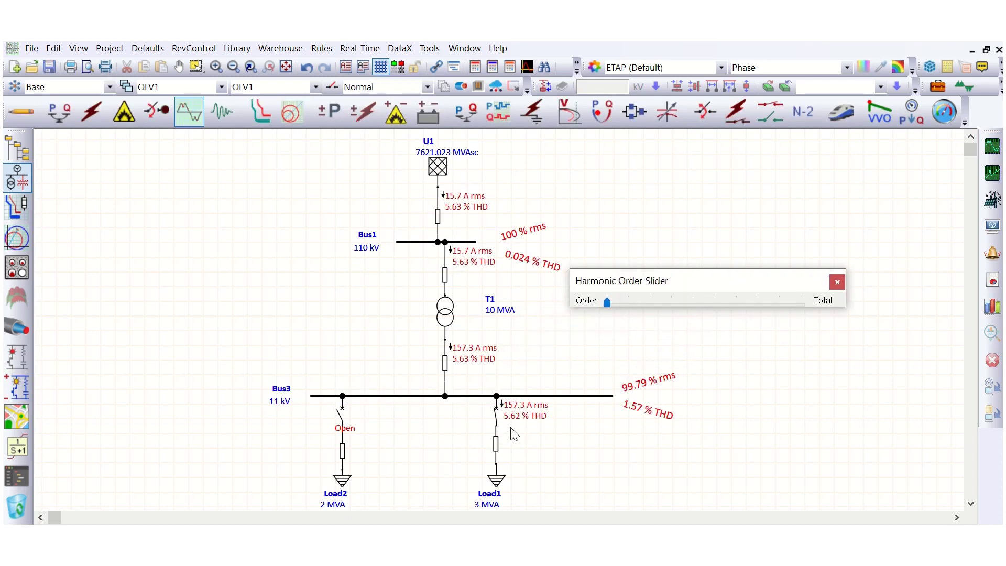
left_click(837, 283)
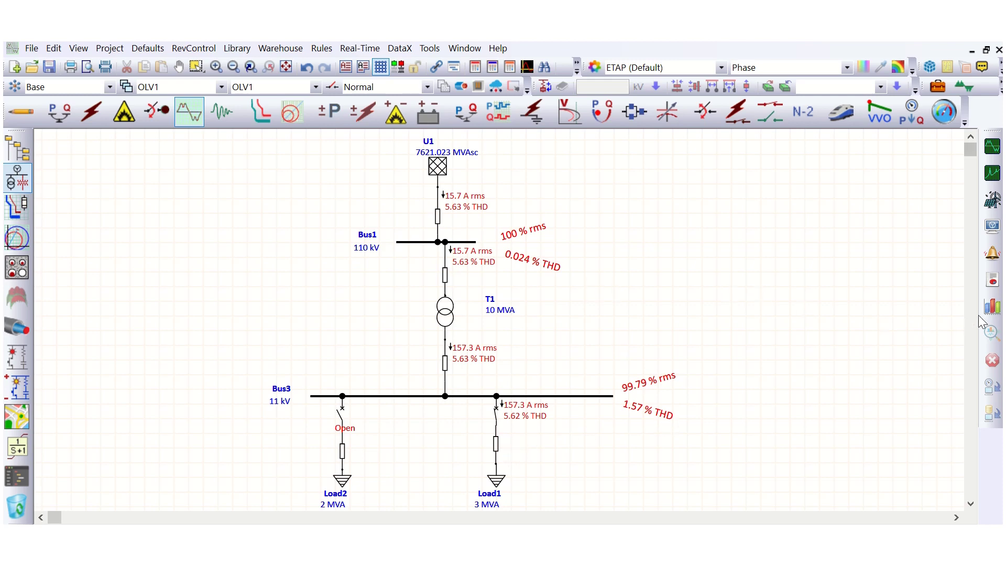
- Plot Bus3's harmonic load flow waveform and spectrum by order, and close the plots after examining them
left_click(992, 306)
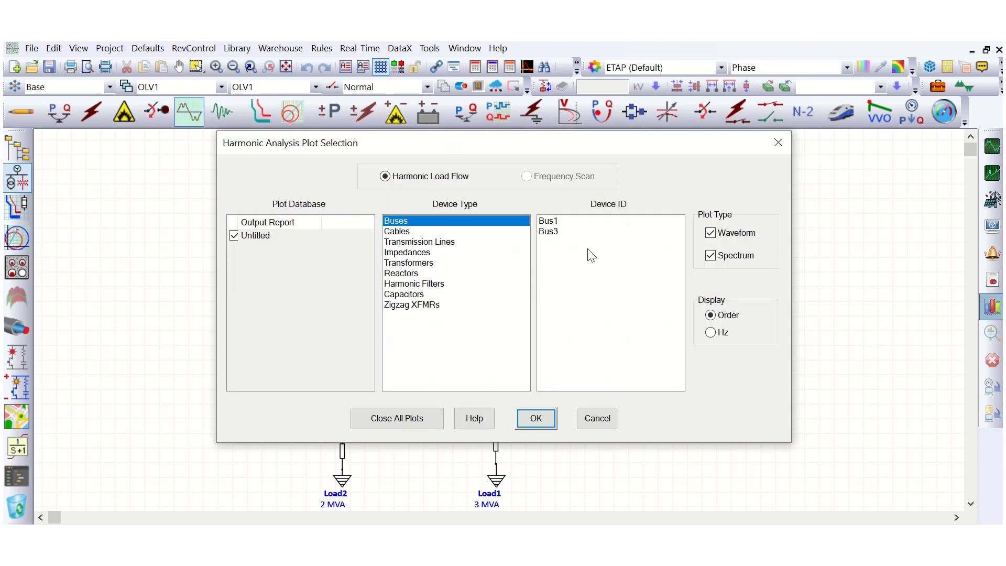
left_click(558, 232)
left_click_drag(463, 144, 650, 112)
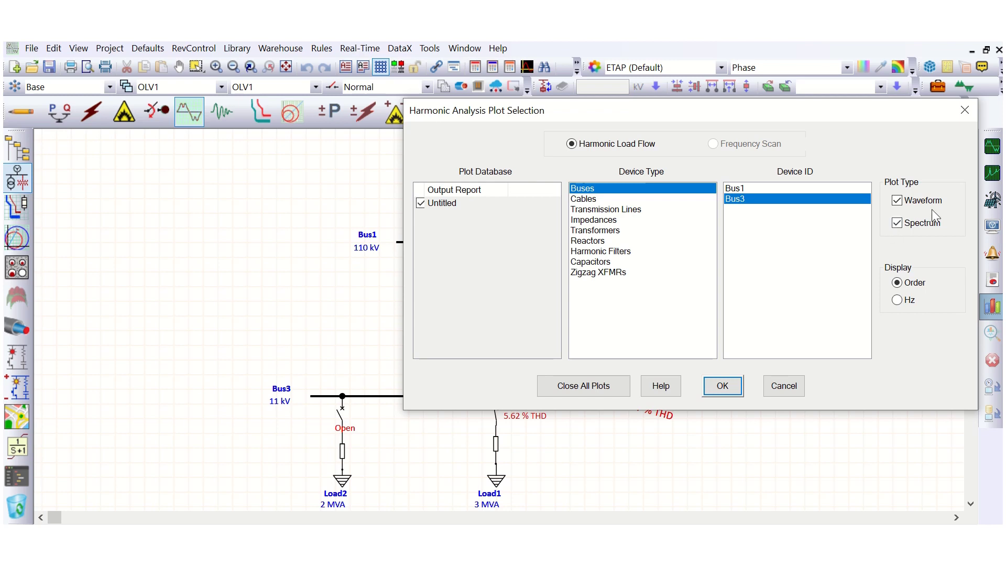
left_click(722, 387)
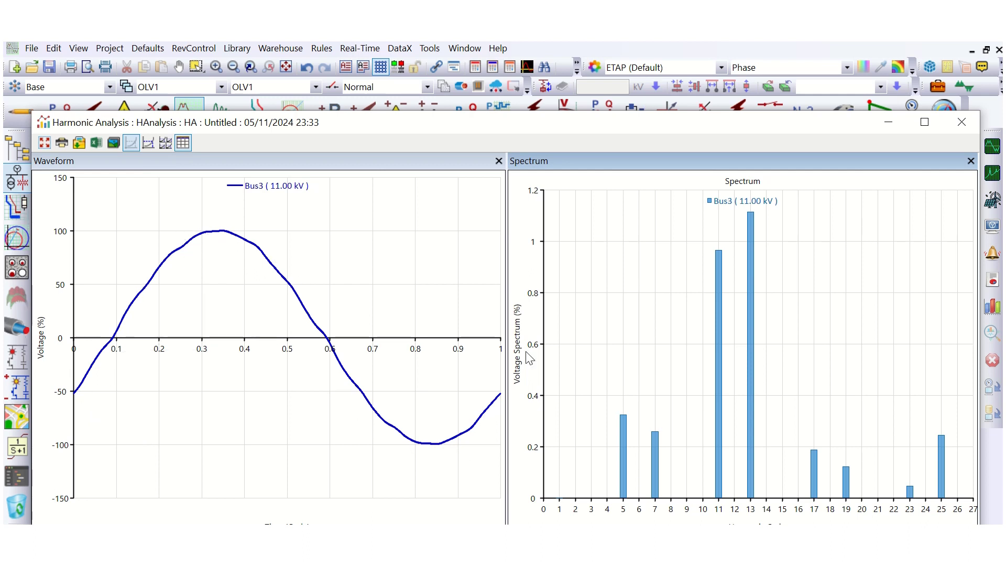
left_click(961, 122)
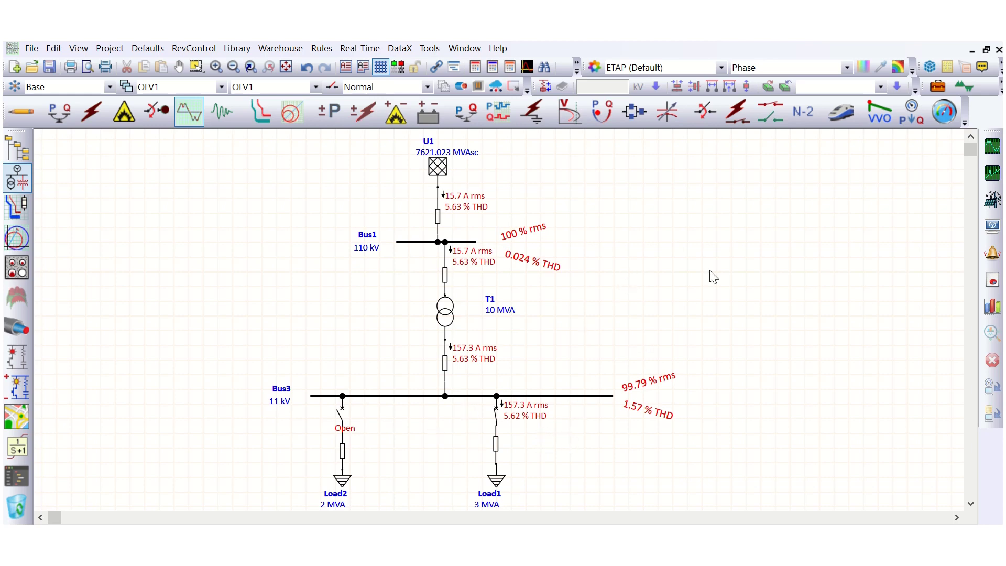
- In Bus3's harmonic limit settings, set the category to PCC / POI, review the local rule list, and select IEEE 519-1992 (VTHD/Max VIHD)
left_click(397, 396)
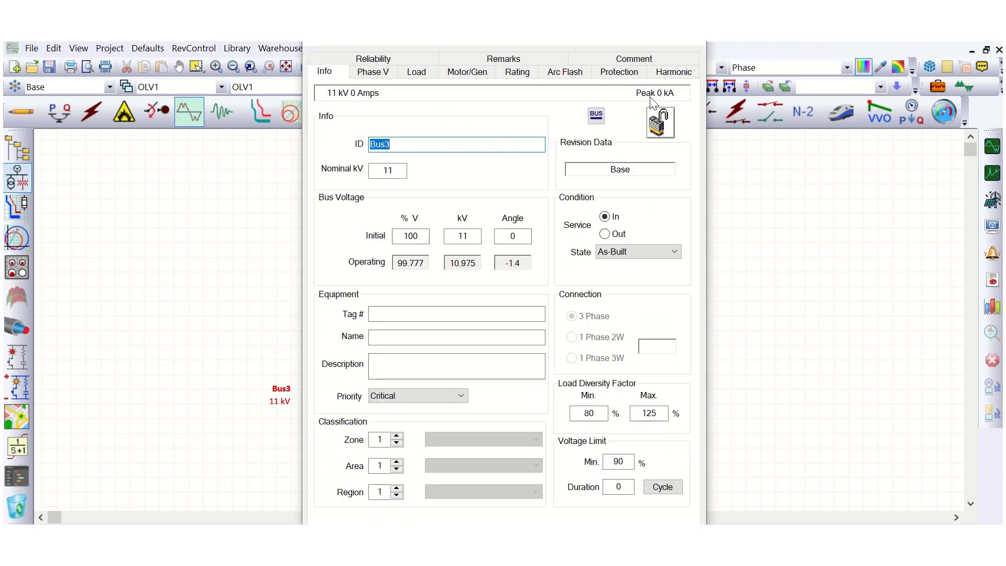
left_click(674, 72)
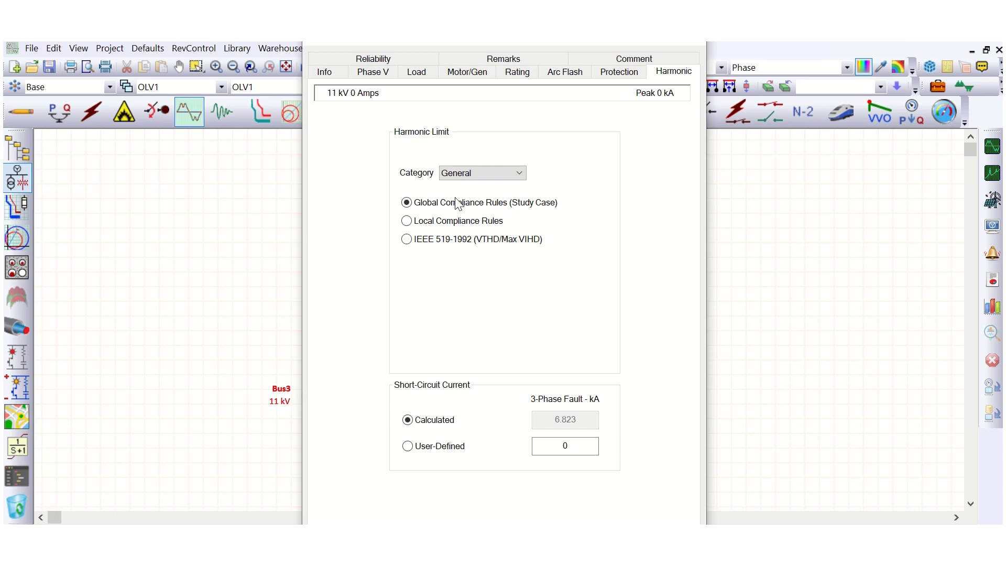
left_click(520, 177)
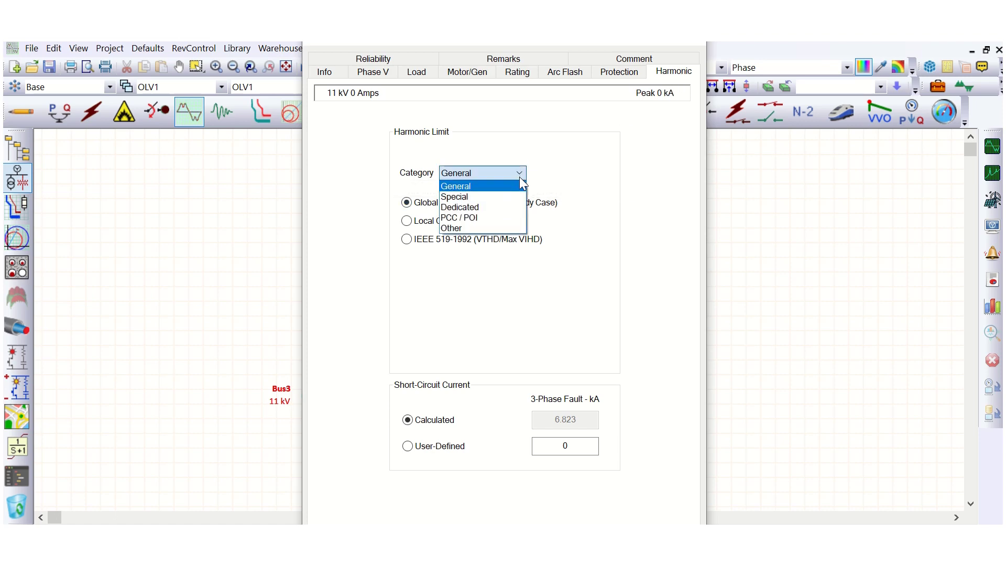
left_click(474, 219)
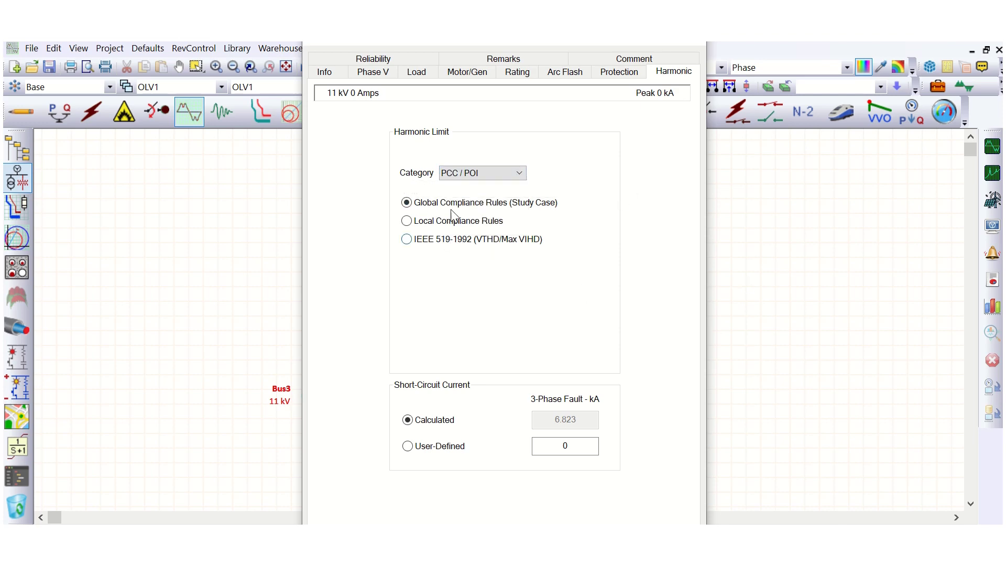
left_click(407, 222)
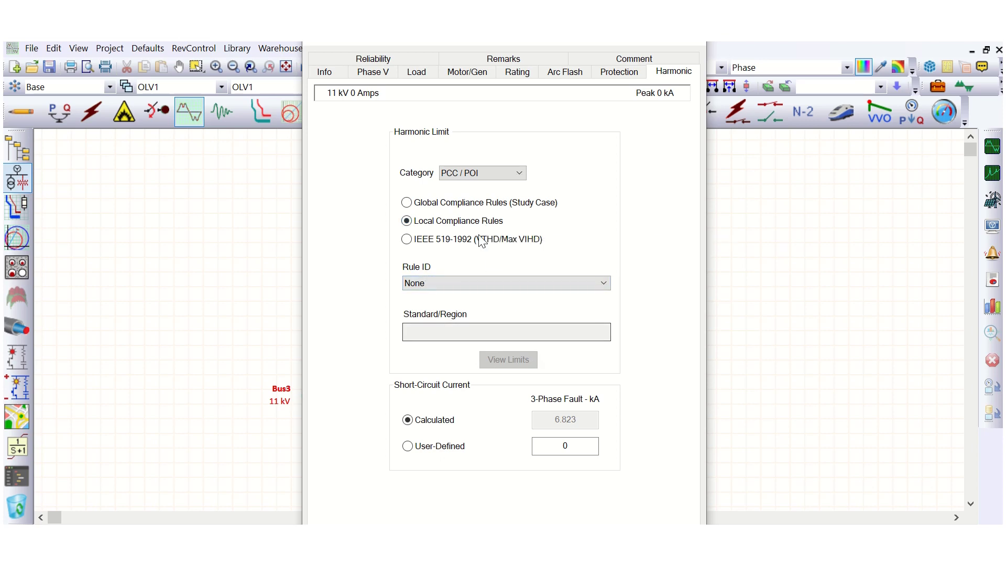
left_click(509, 283)
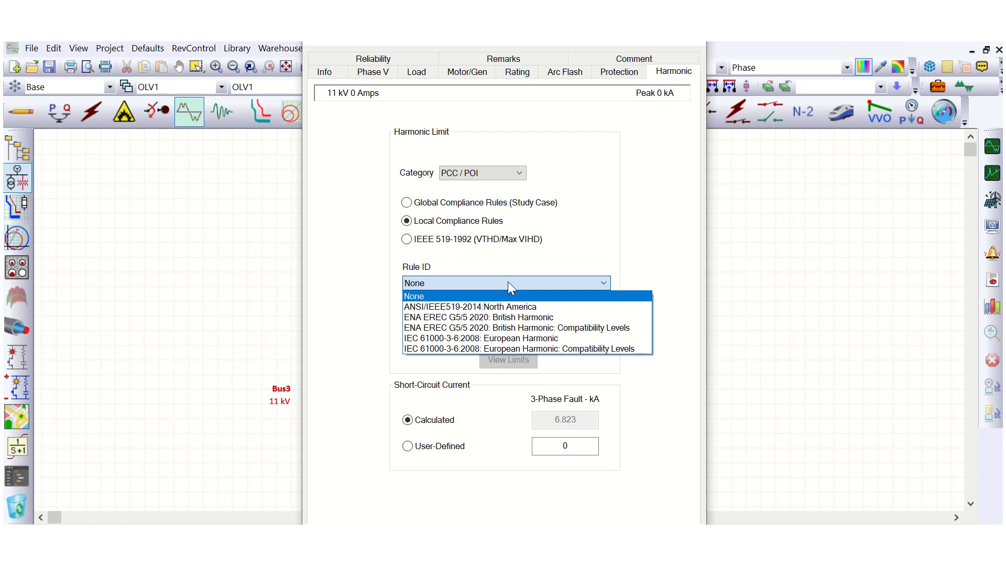
left_click(509, 283)
left_click(419, 245)
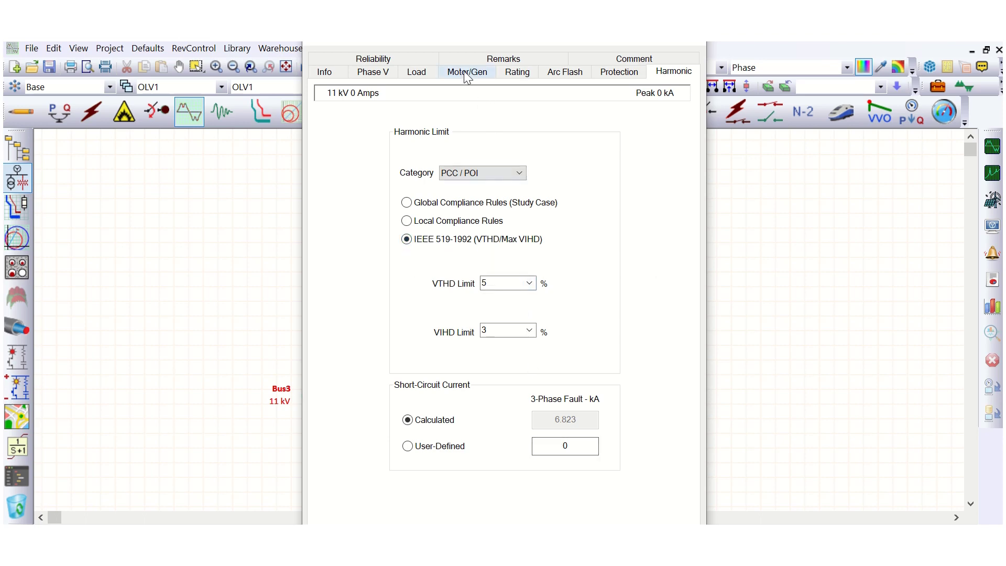
- Move Bus3's editor aside and compare its VTHD and VIHD limits with the IEEE 519 voltage distortion table
left_click_drag(442, 42, 270, 53)
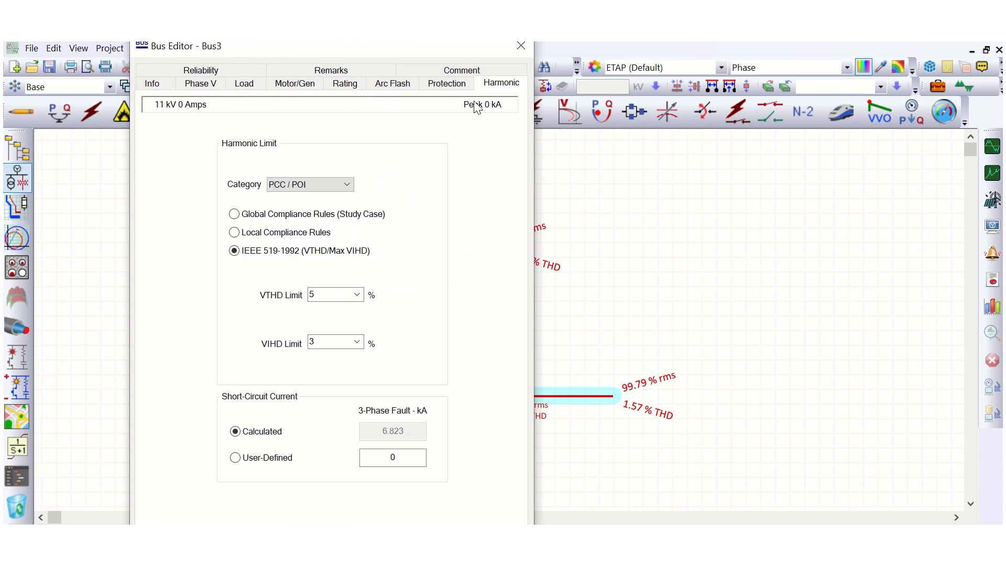
left_click_drag(433, 49, 376, 42)
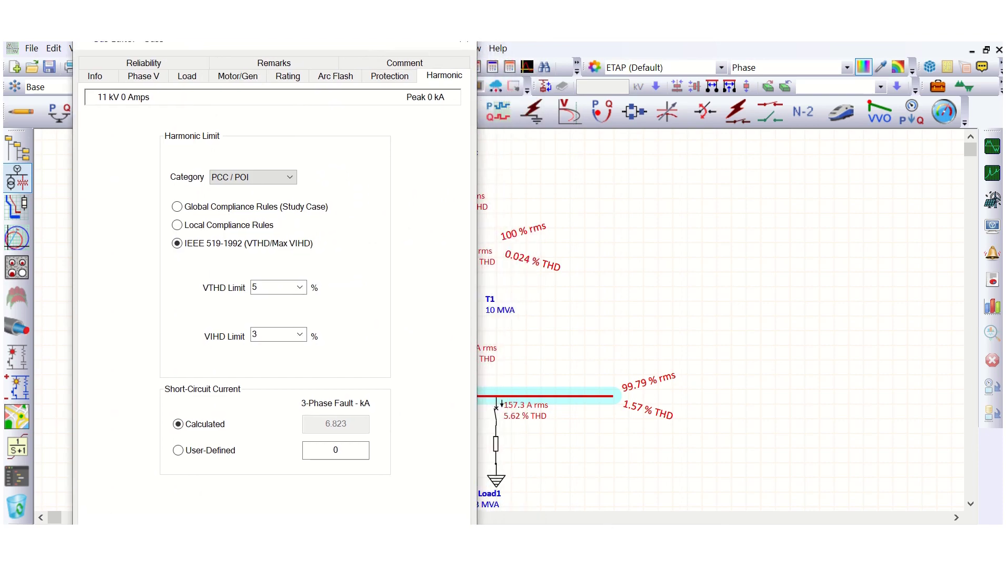
key("alt+Tab")
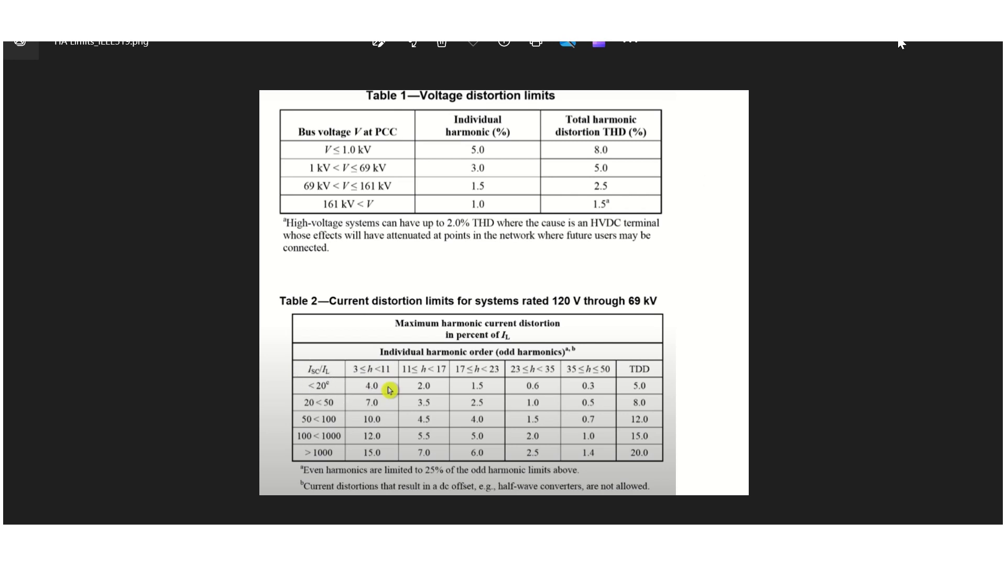
key("alt+Tab")
- Set Bus3's harmonic limit category to General with Local Compliance Rules and close its editor
left_click(181, 226)
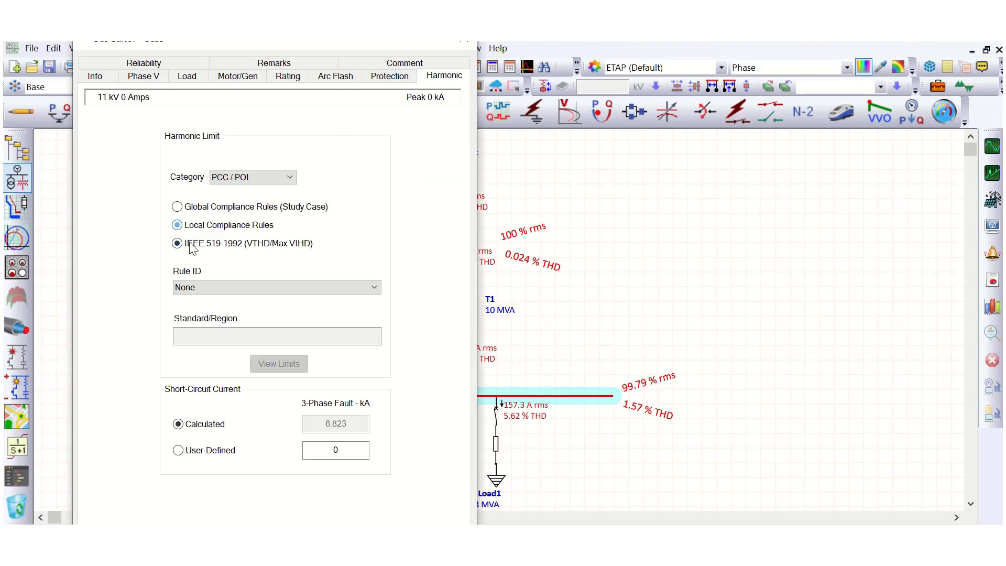
left_click(242, 180)
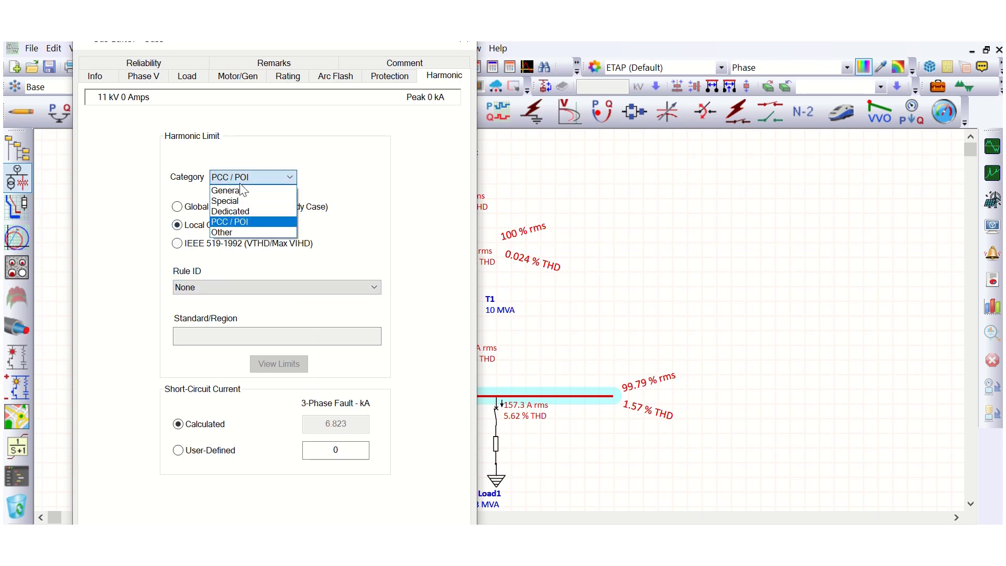
left_click(241, 189)
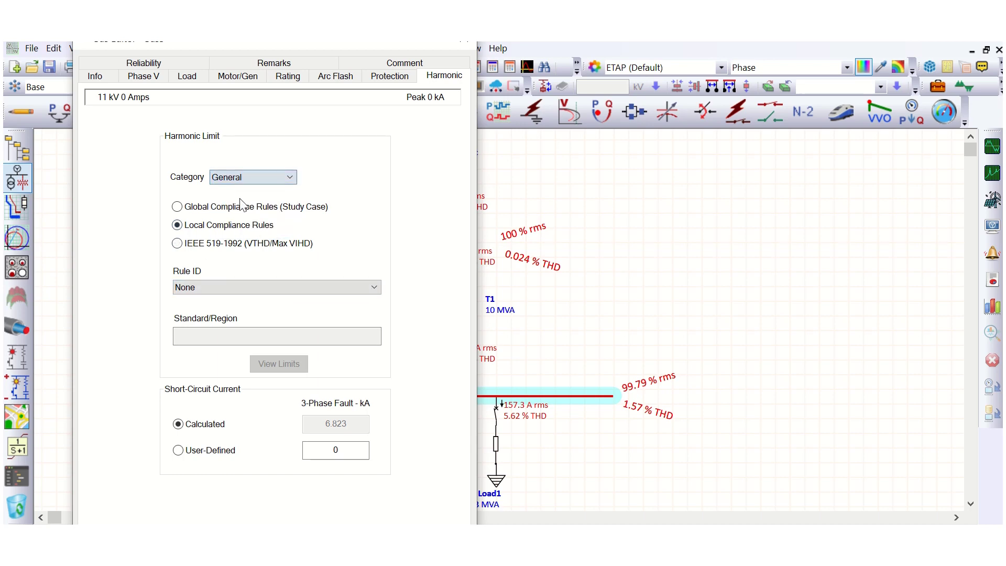
left_click(181, 244)
left_click(179, 226)
left_click(463, 49)
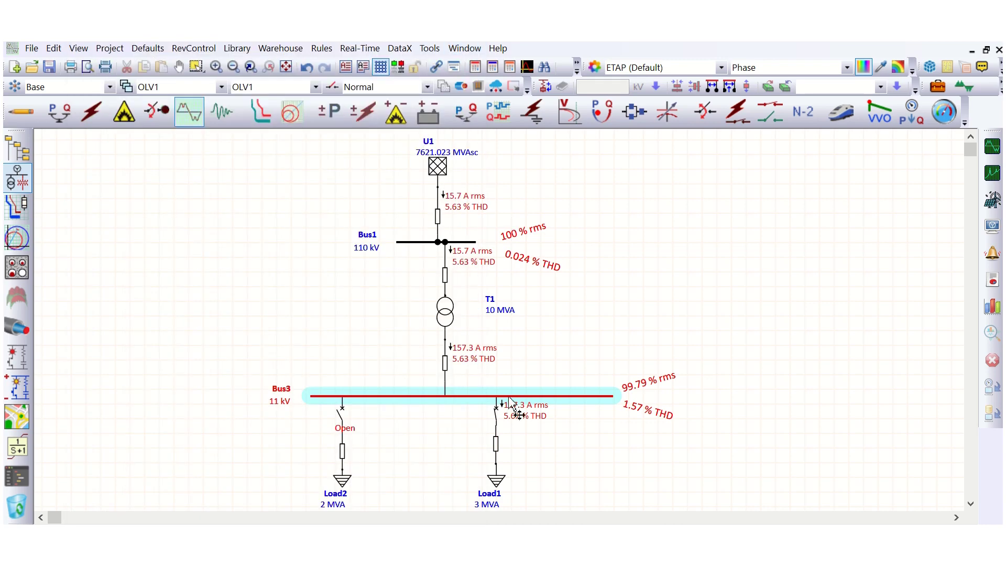
- In Bus1's harmonic limit settings, select Local Compliance Rules with the rule ANSI/IEEE519-2014:North America
double_click(410, 243)
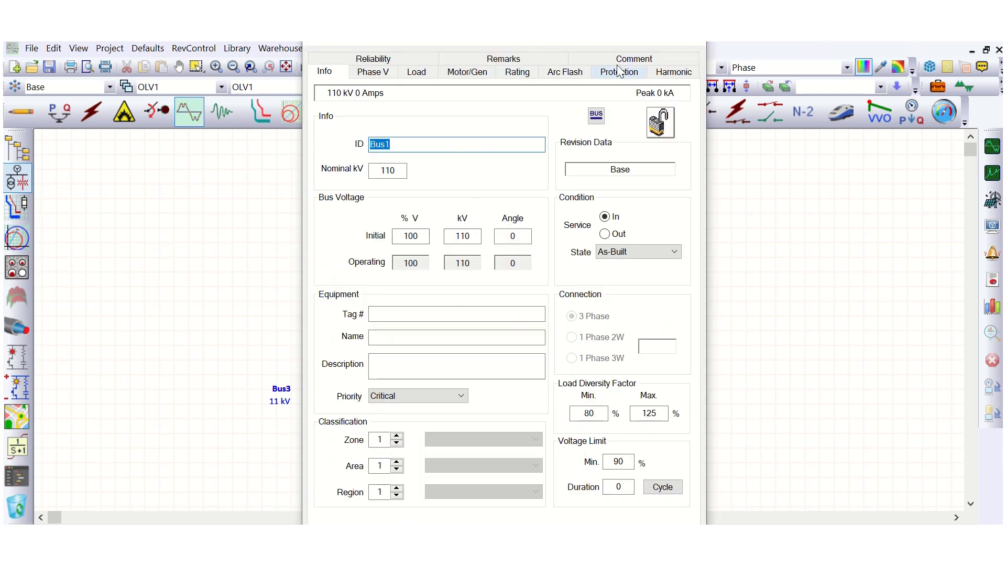
left_click(678, 73)
left_click(407, 221)
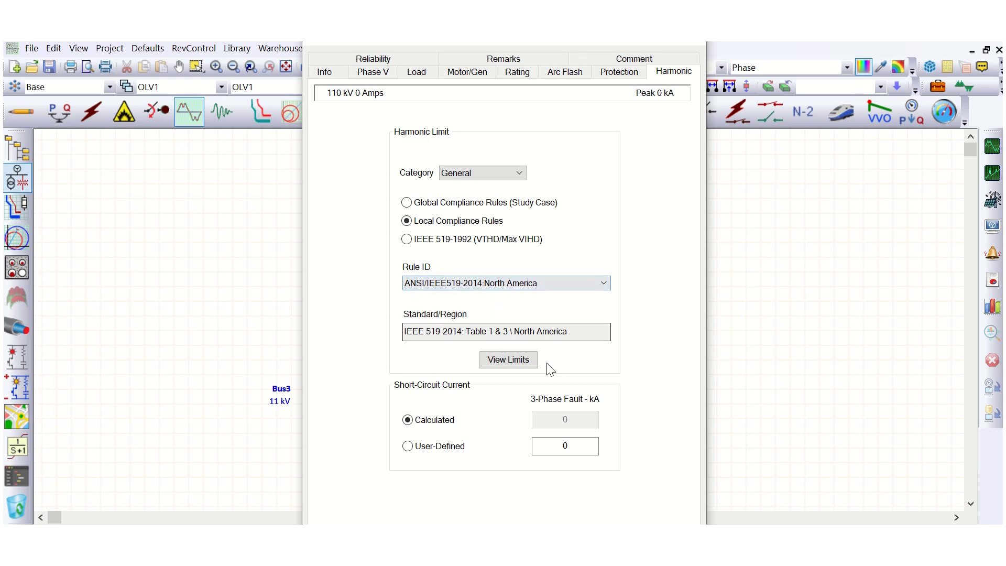
- Open the limits of the ANSI/IEEE519-2014:North America rulebook, accepting the frequency mismatch, and examine its voltage distortion limits
left_click(511, 360)
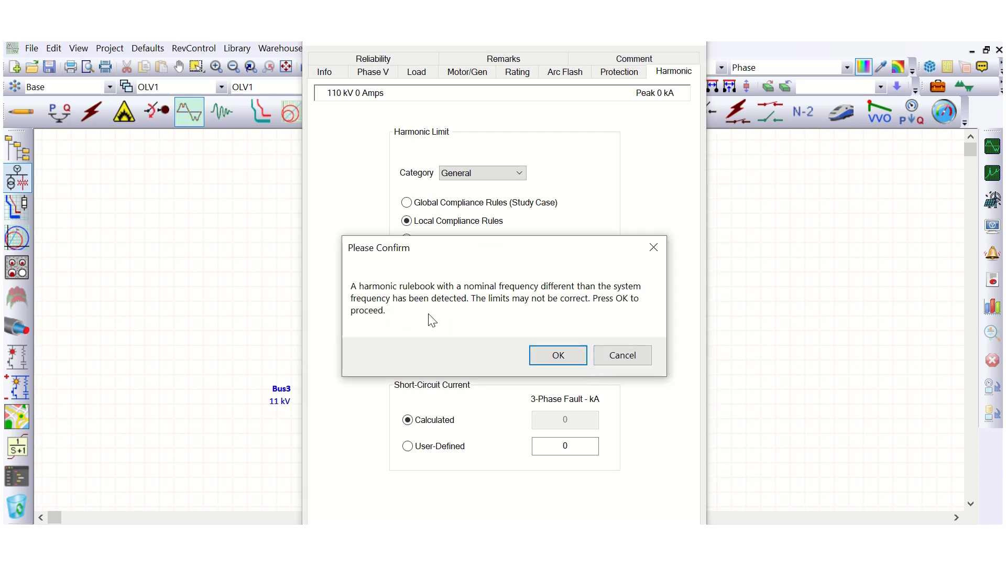
left_click(569, 356)
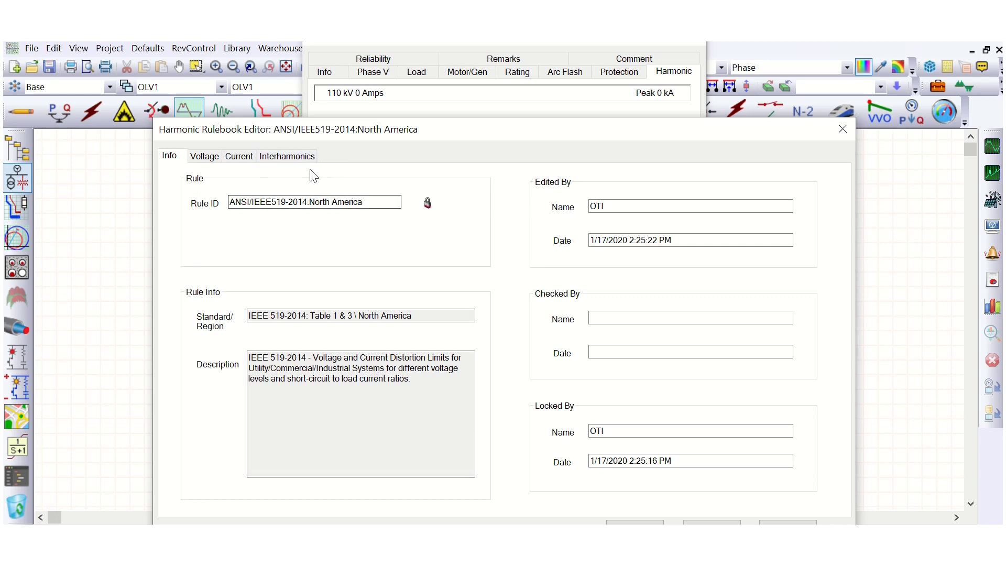
left_click(205, 157)
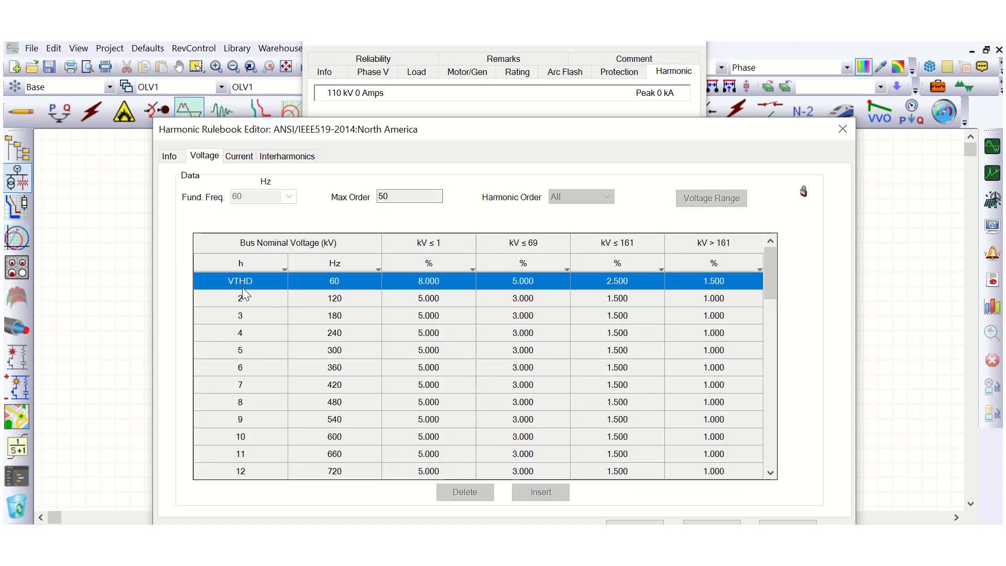
left_click_drag(287, 135, 197, 89)
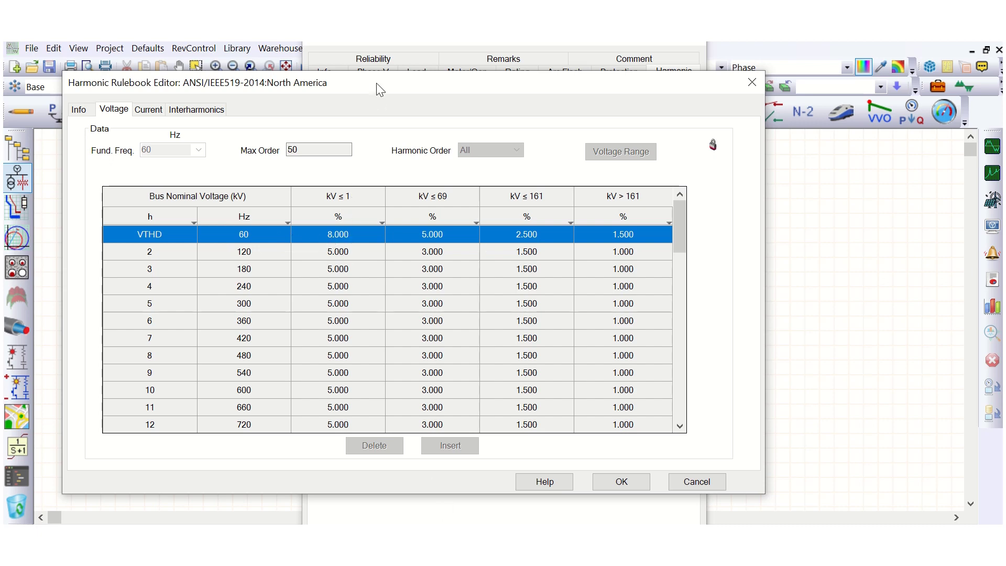
left_click_drag(377, 83, 317, 80)
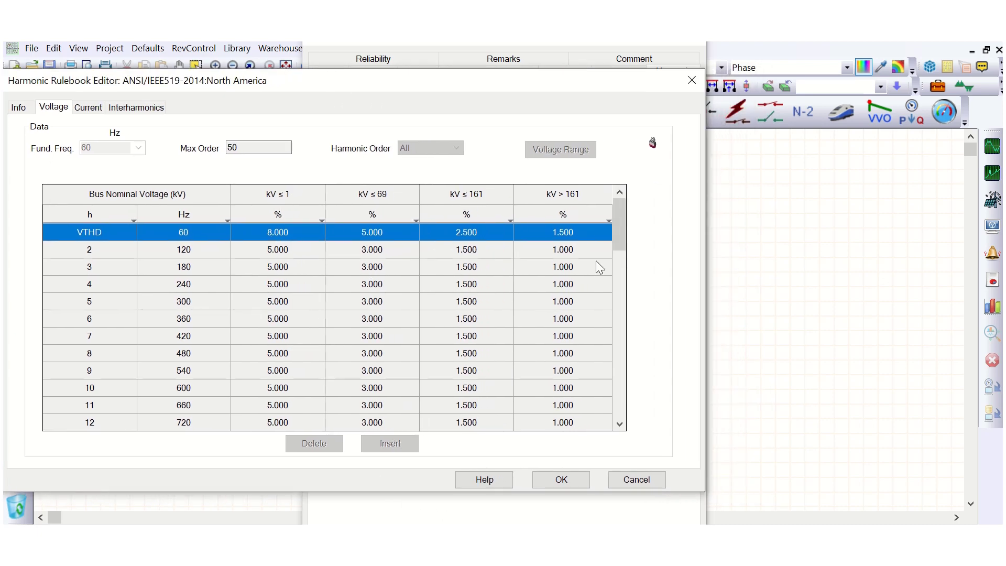
left_click_drag(587, 84, 576, 83)
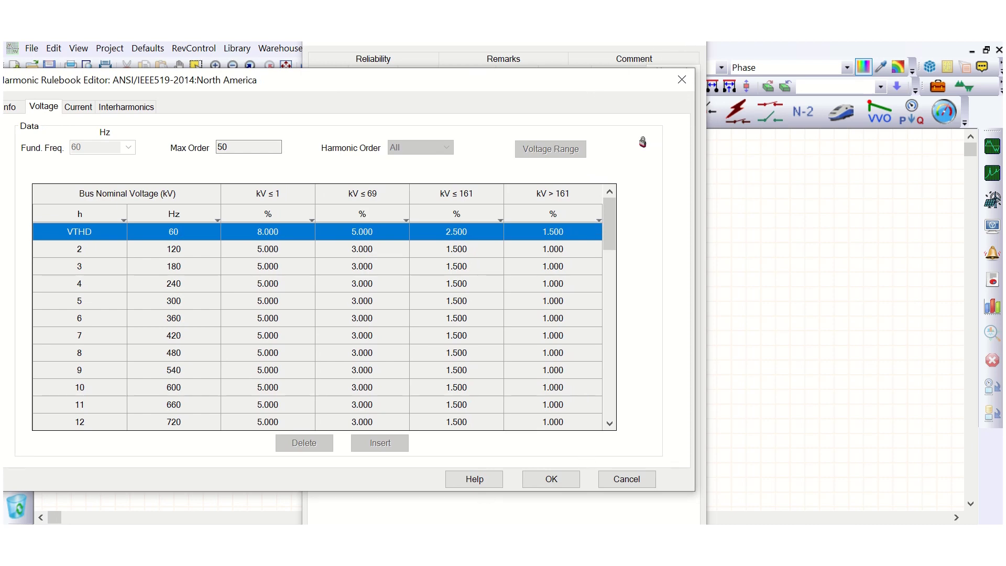
- Close the rulebook, move Bus1's editor aside, and reopen the ANSI/IEEE519-2014:North America limits at the voltage distortion values
left_click(681, 82)
left_click_drag(438, 42, 158, 42)
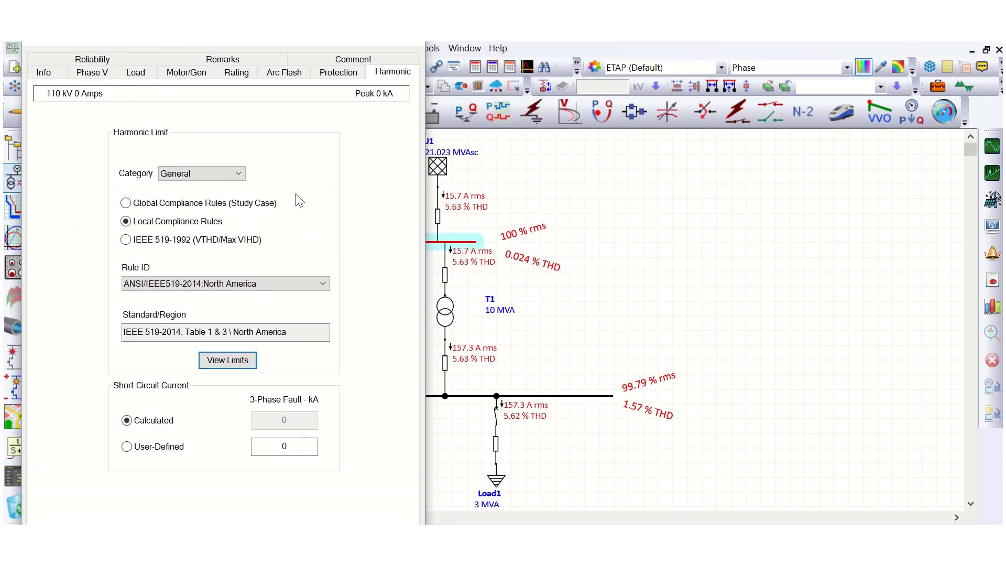
left_click(254, 367)
left_click(318, 358)
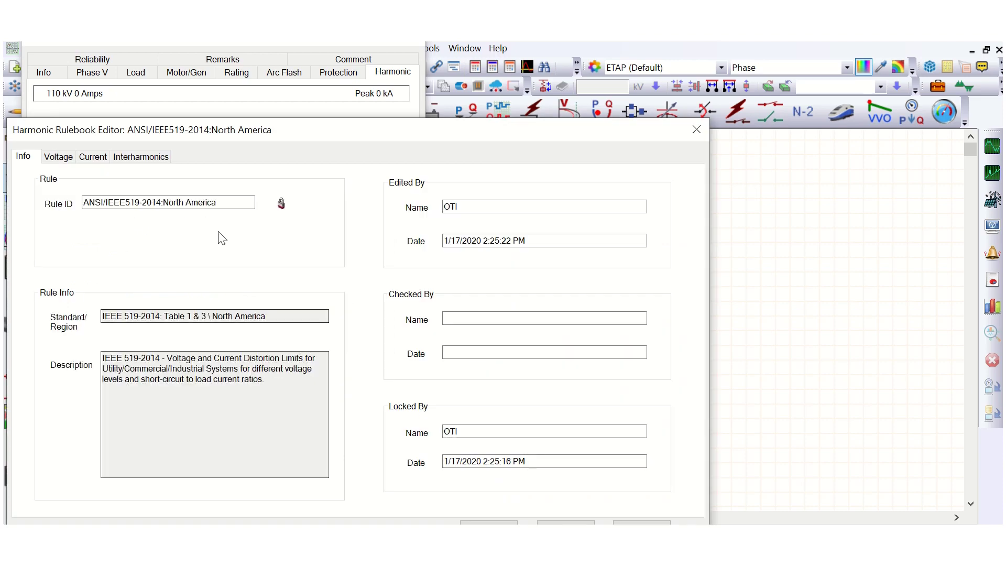
left_click(65, 158)
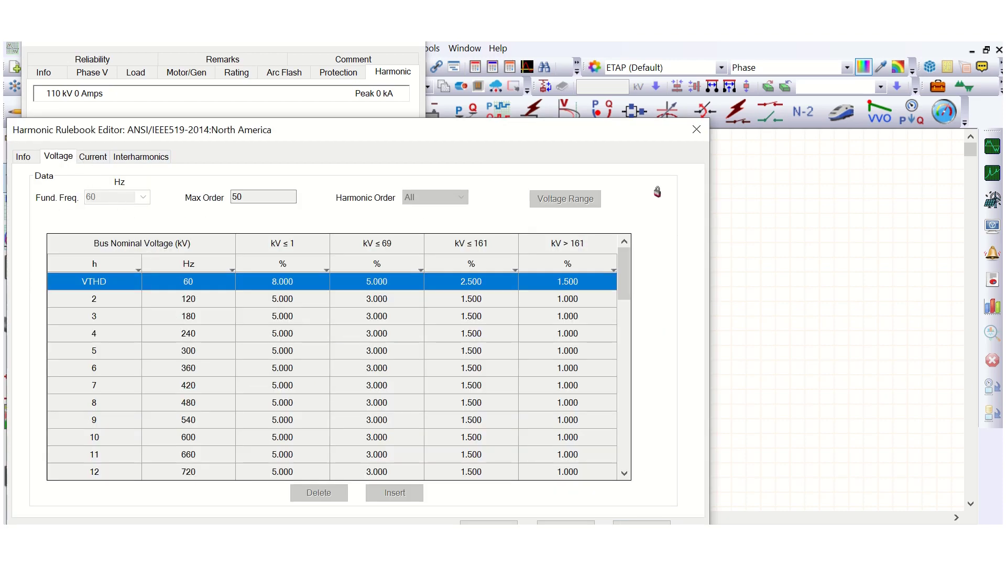
- Place the HA Limits image in a smaller window beside the rulebook and compare Table 1 with the rulebook's voltage distortion limits
key("alt+Tab")
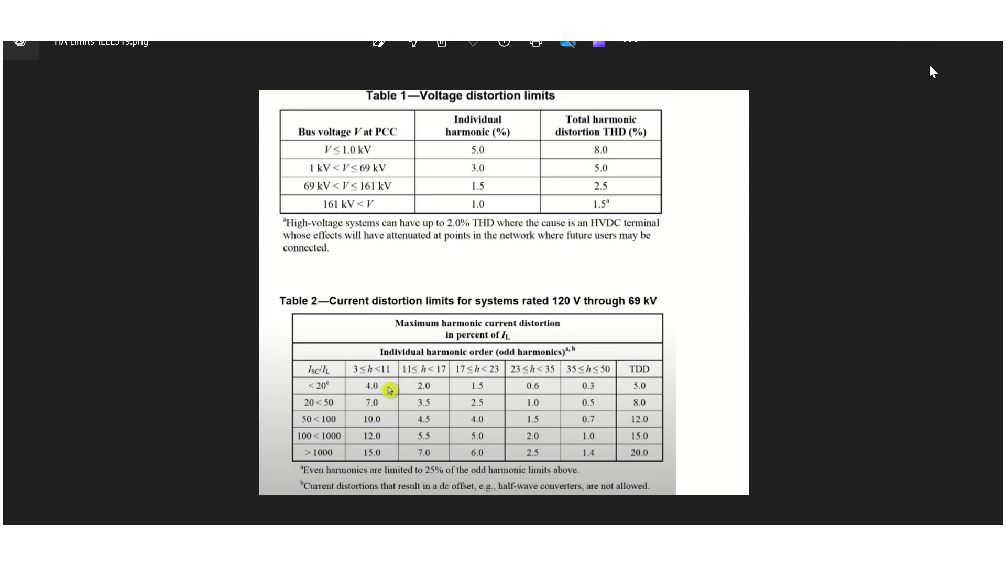
left_click(961, 42)
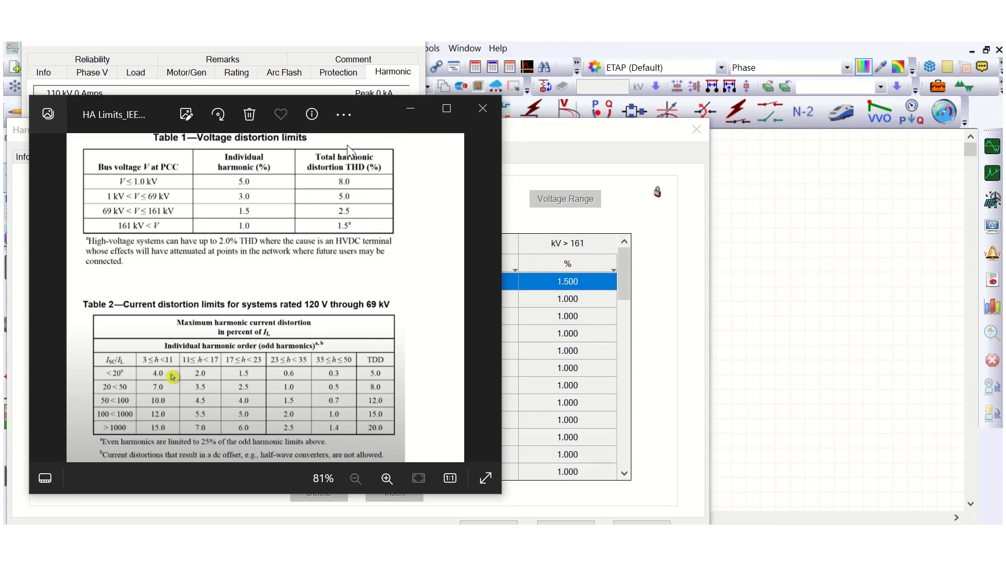
left_click_drag(169, 109, 659, 135)
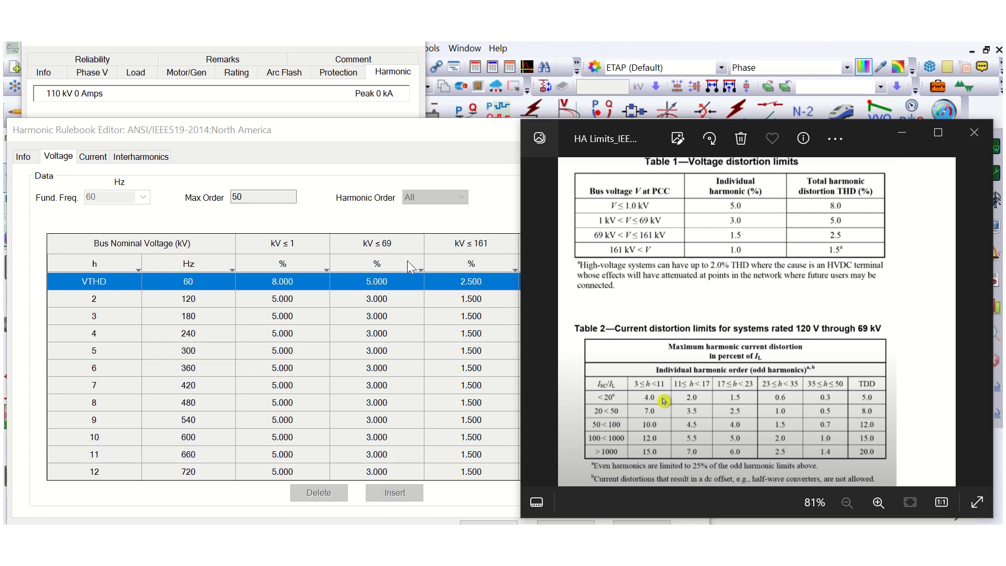
- Examine the rulebook's current distortion limits against Table 2 of the IEEE 519 image, and minimize the image
left_click(94, 158)
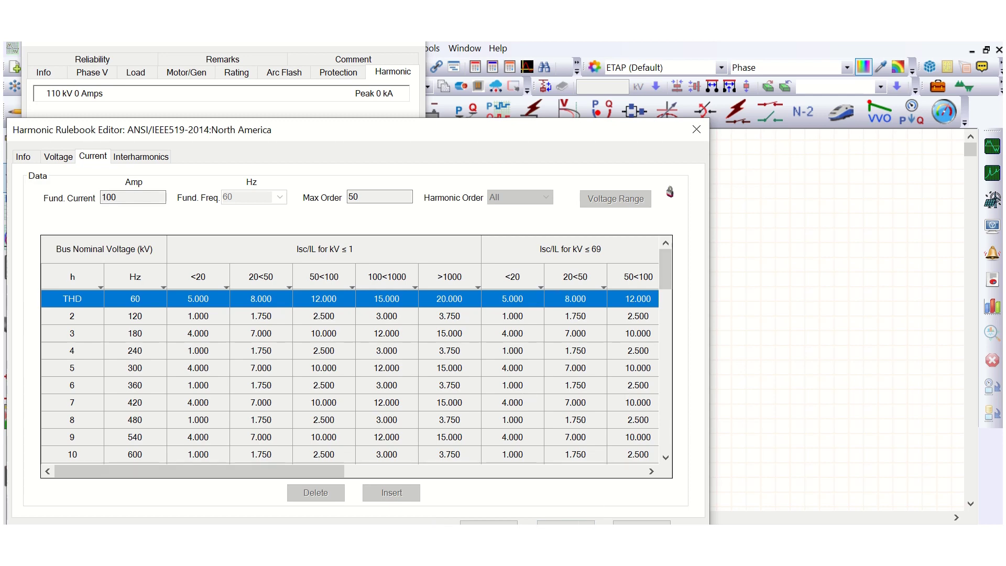
key("alt+Tab")
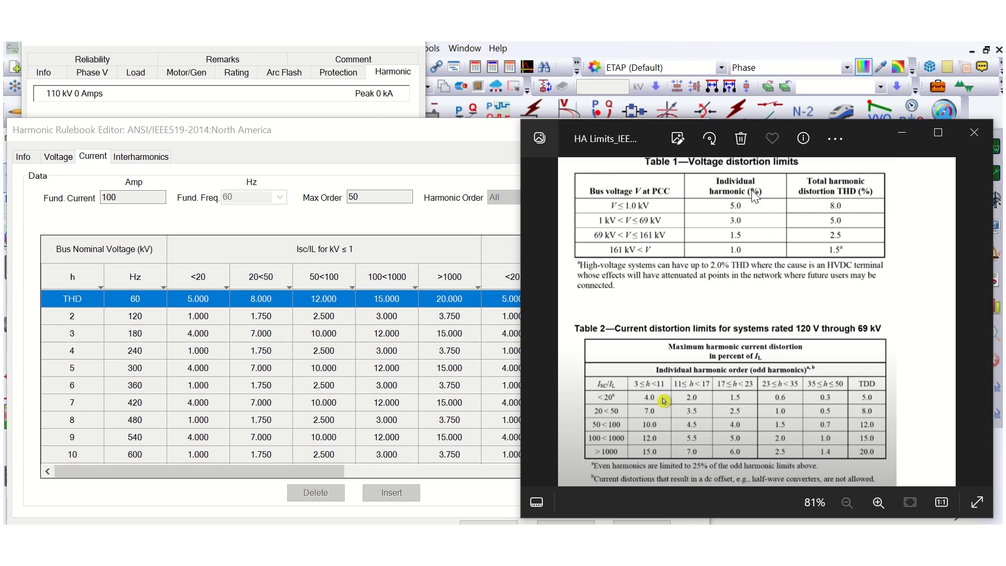
left_click(901, 138)
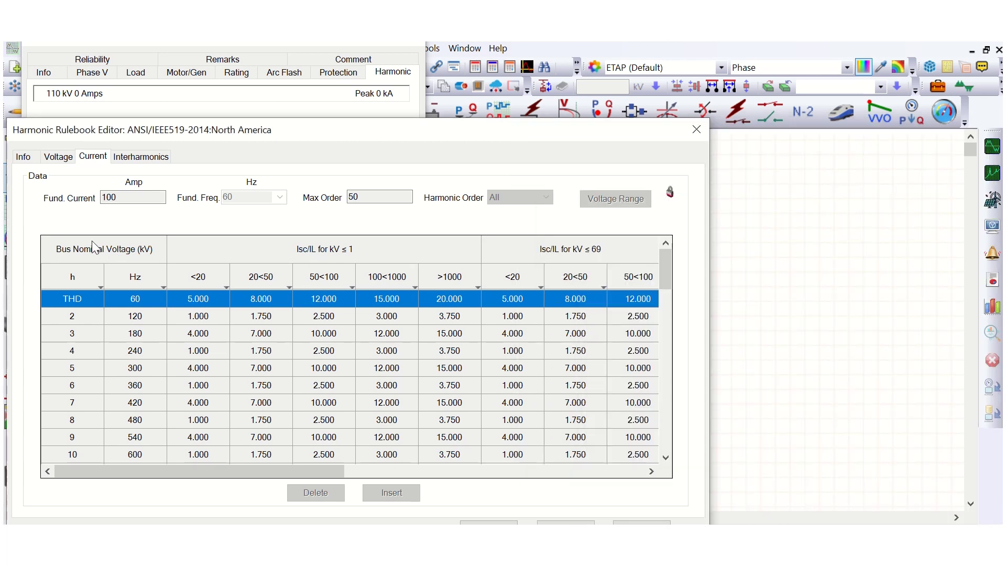
- Close the harmonic rulebook and Bus1's editor to return to the one-line diagram
left_click(697, 129)
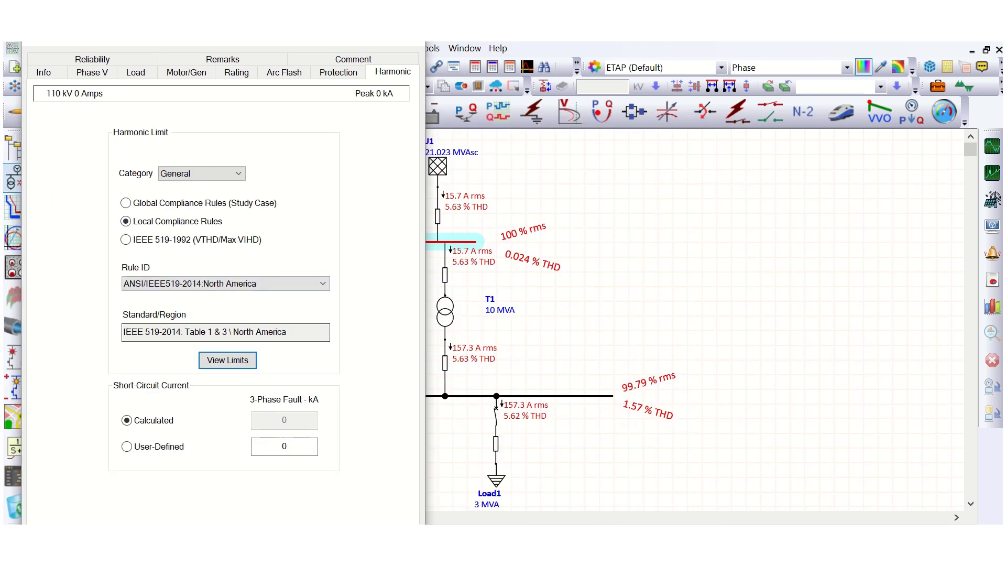
key("Escape")
left_click(776, 338)
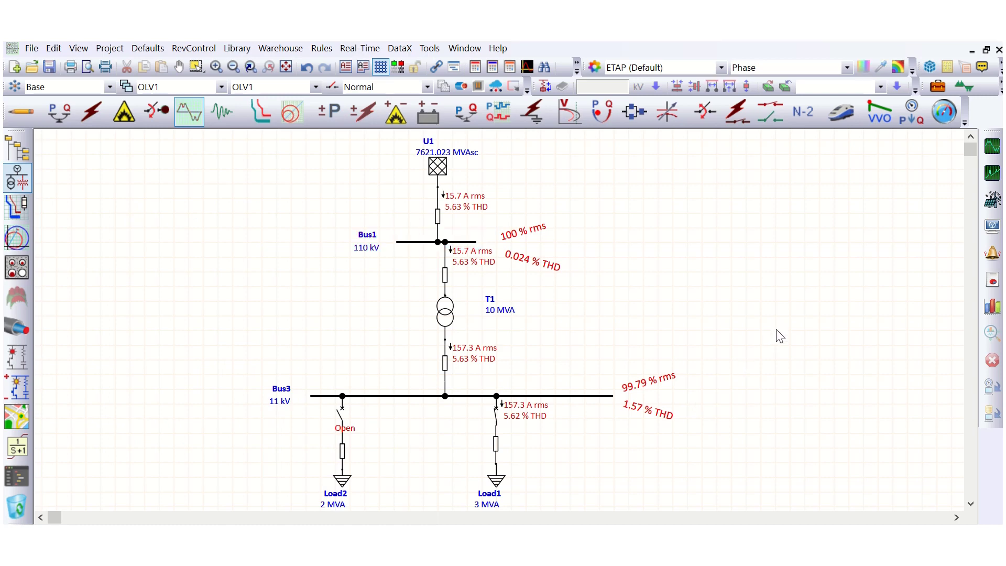